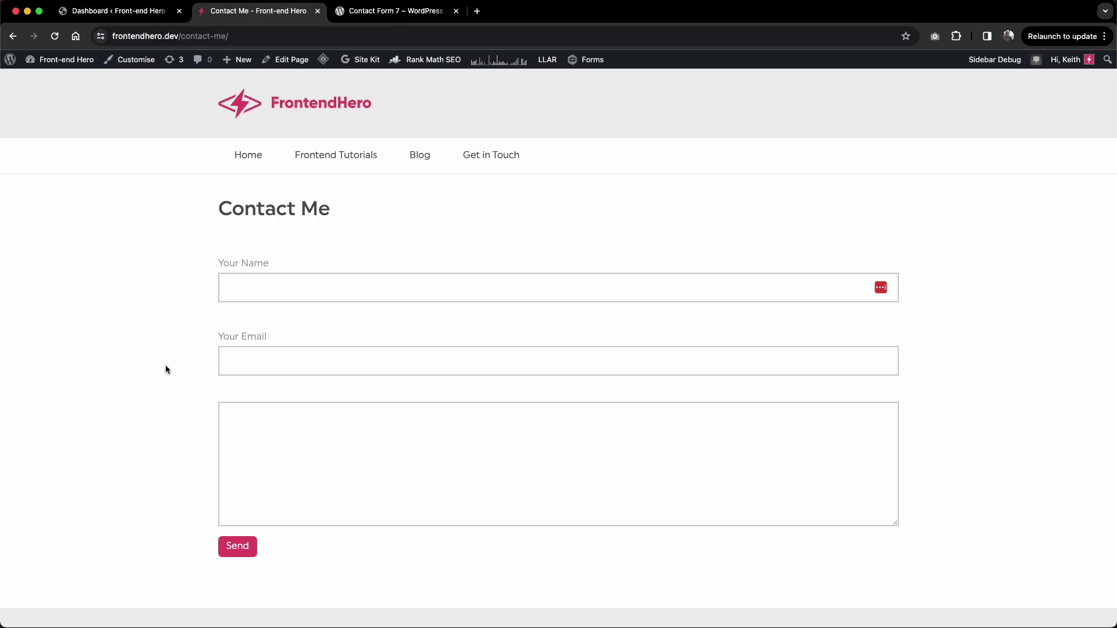
Step: Open the 'Contact form' in Contact Form 7's Contact Forms list for editing
left_click(398, 13)
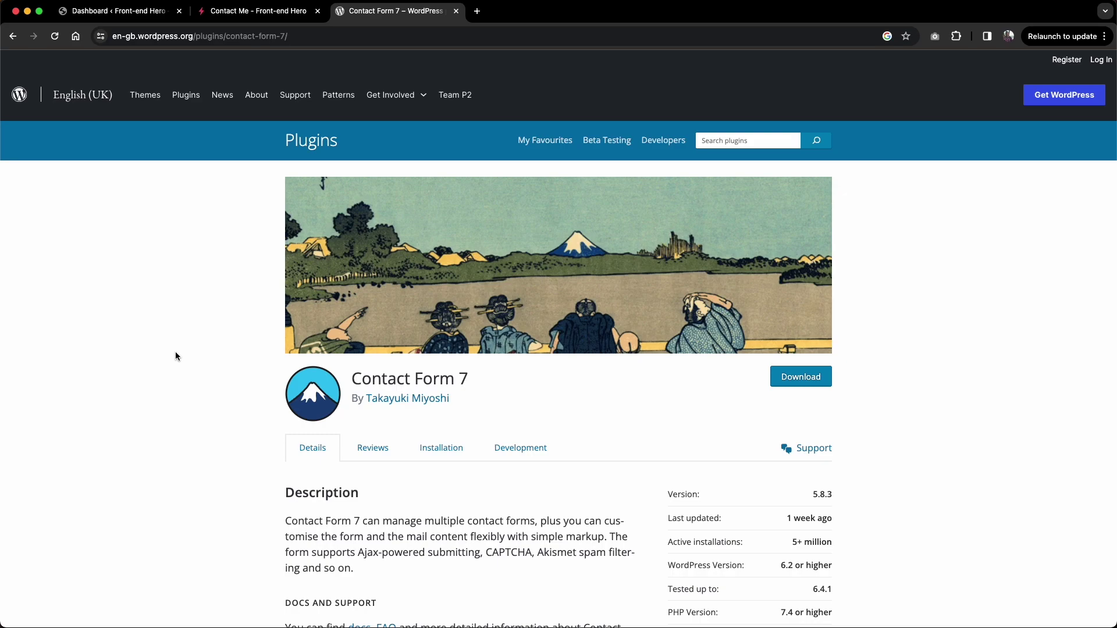
left_click(258, 11)
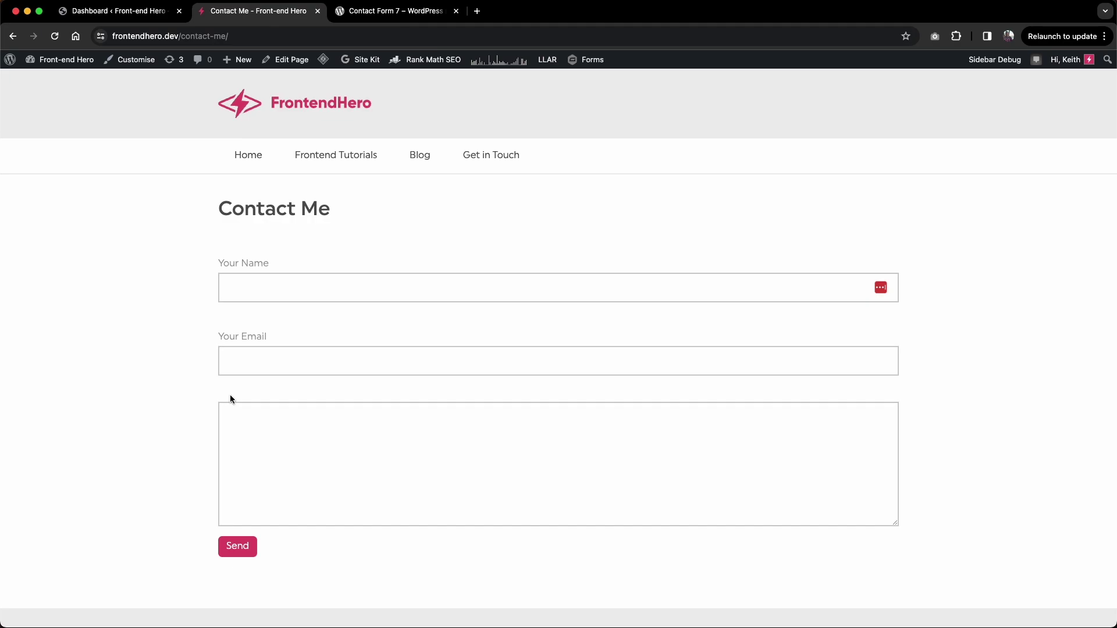
left_click(146, 12)
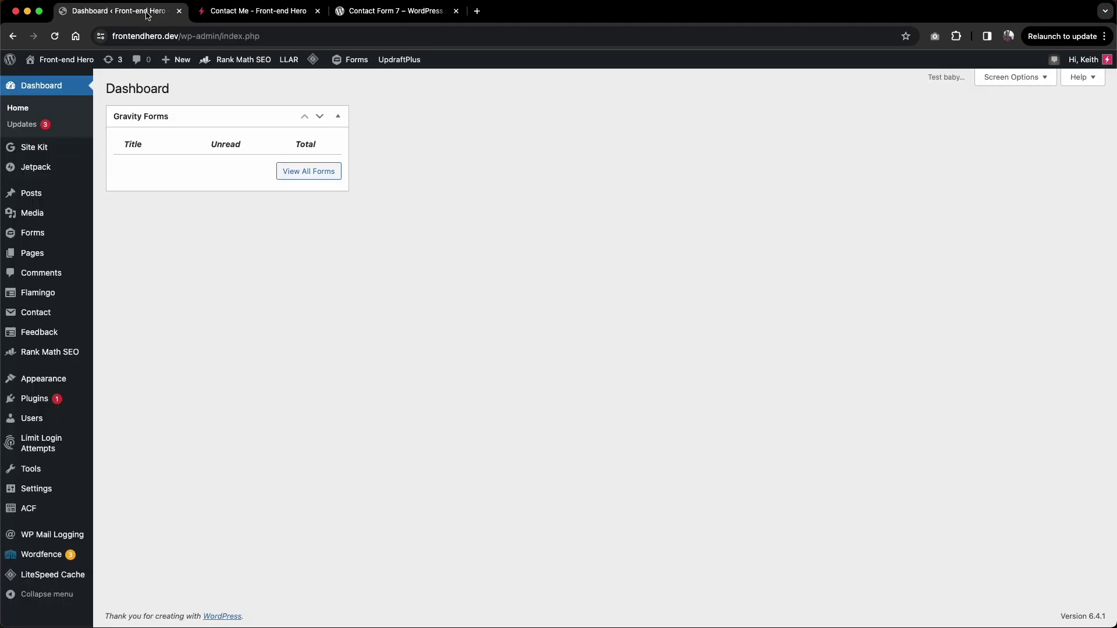
mouse_move(52, 339)
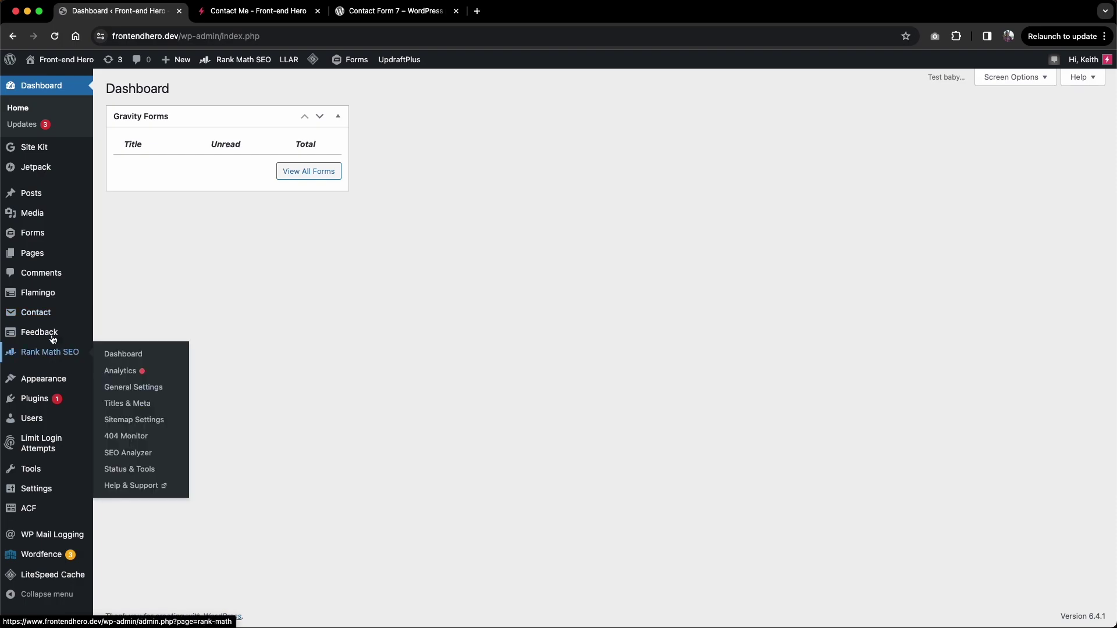
left_click(40, 317)
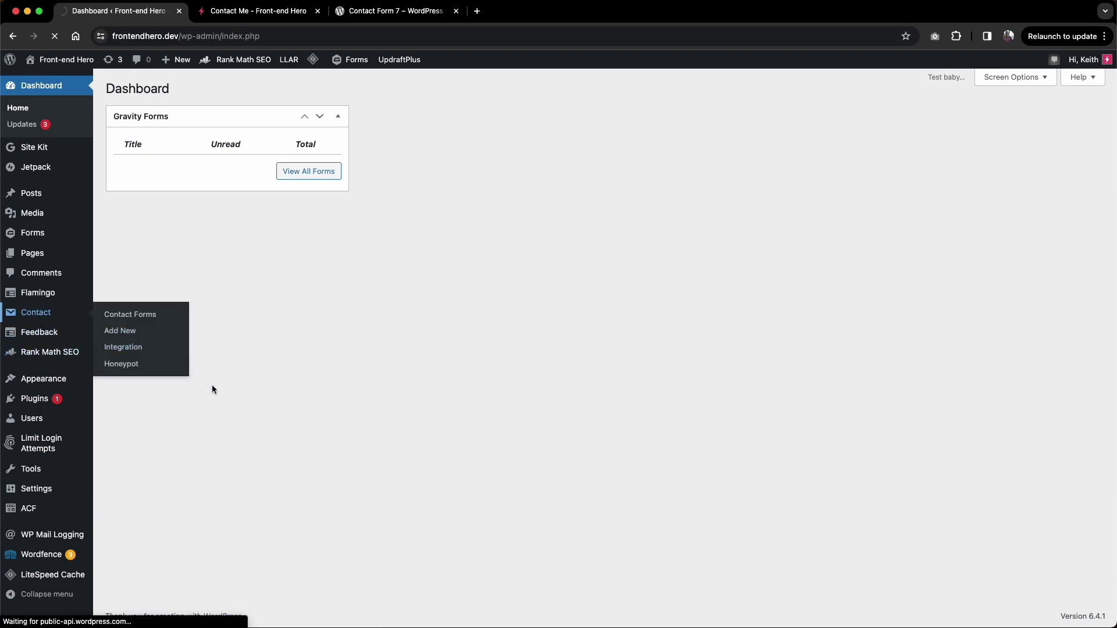
left_click(157, 174)
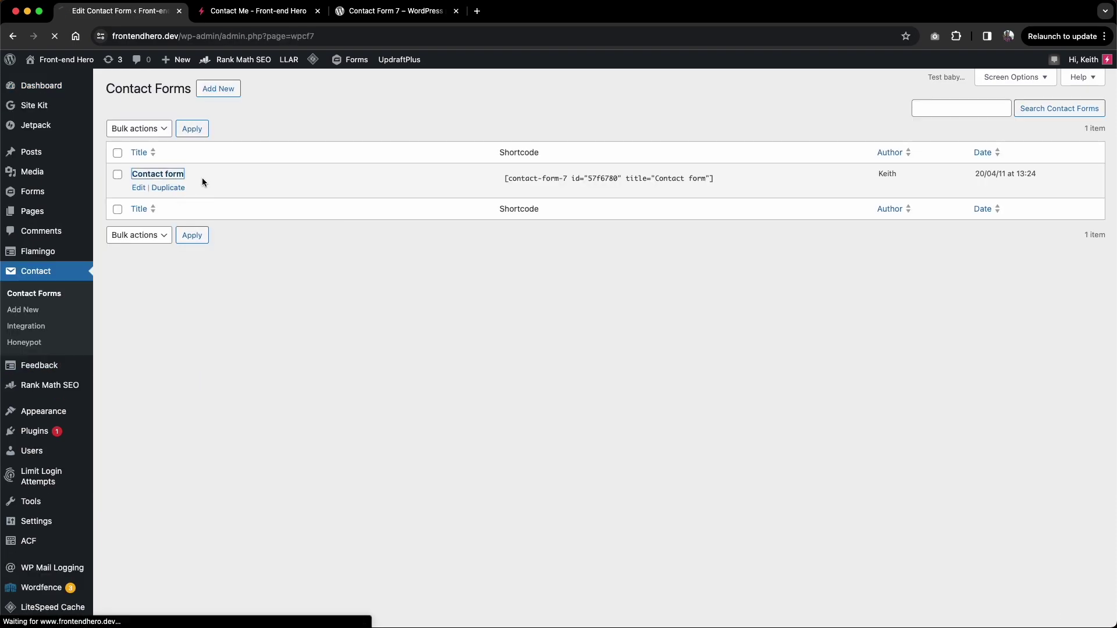
left_click(250, 11)
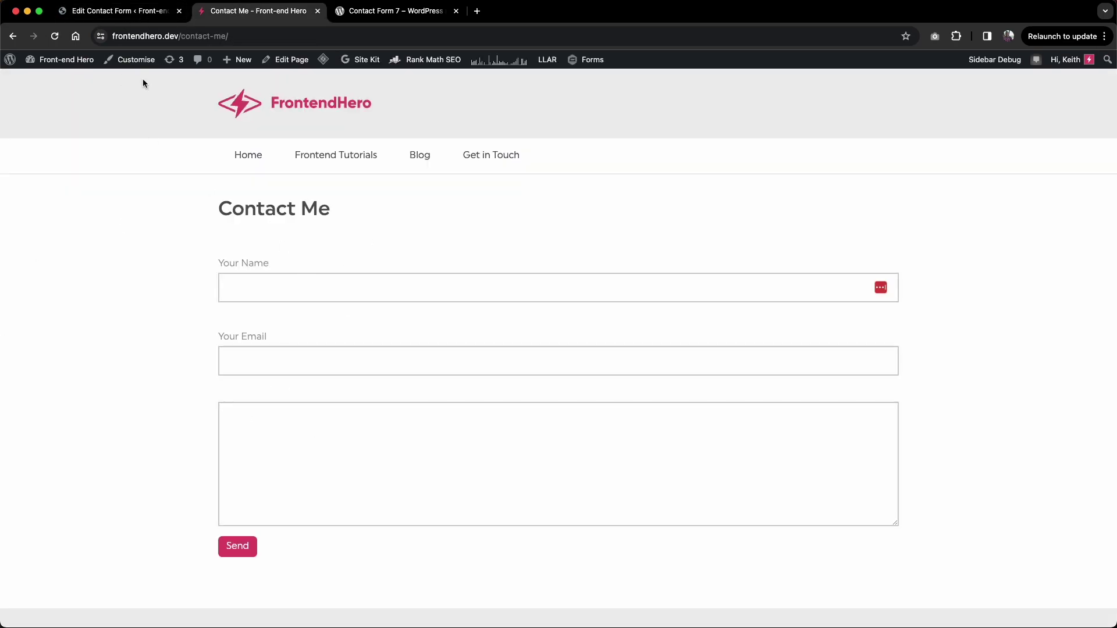
left_click(128, 12)
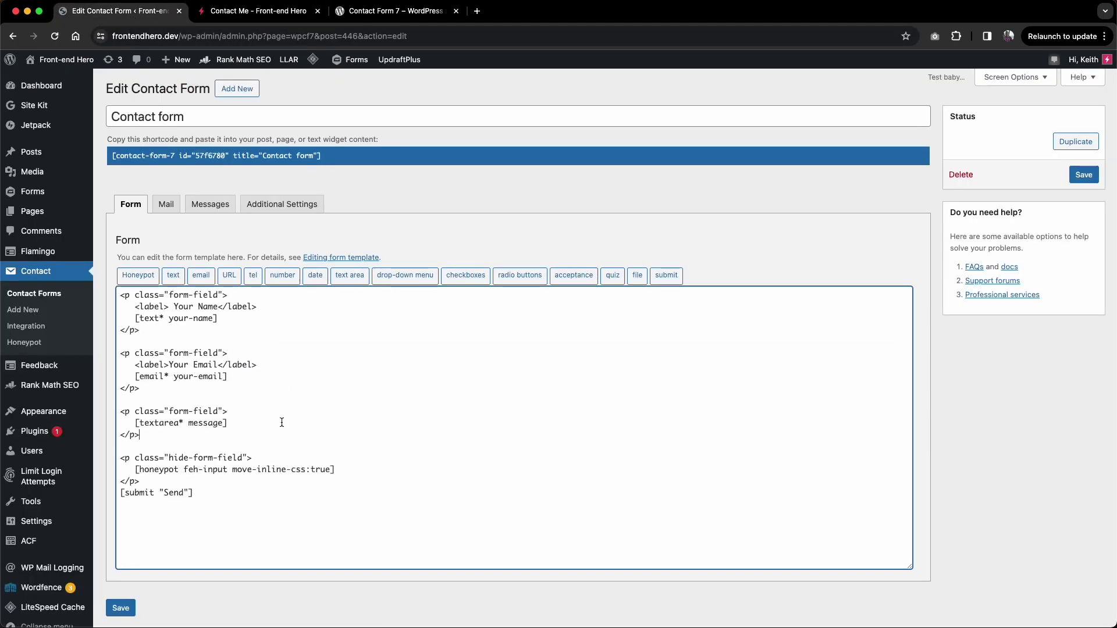
Step: Add an empty <p class="form-field"> paragraph below the message textarea paragraph
left_click(178, 432)
left_click_drag(251, 417, 110, 414)
key("ctrl+c")
left_click(140, 438)
key("Return")
key("Return")
key("ctrl+v")
key("Return")
key("Return")
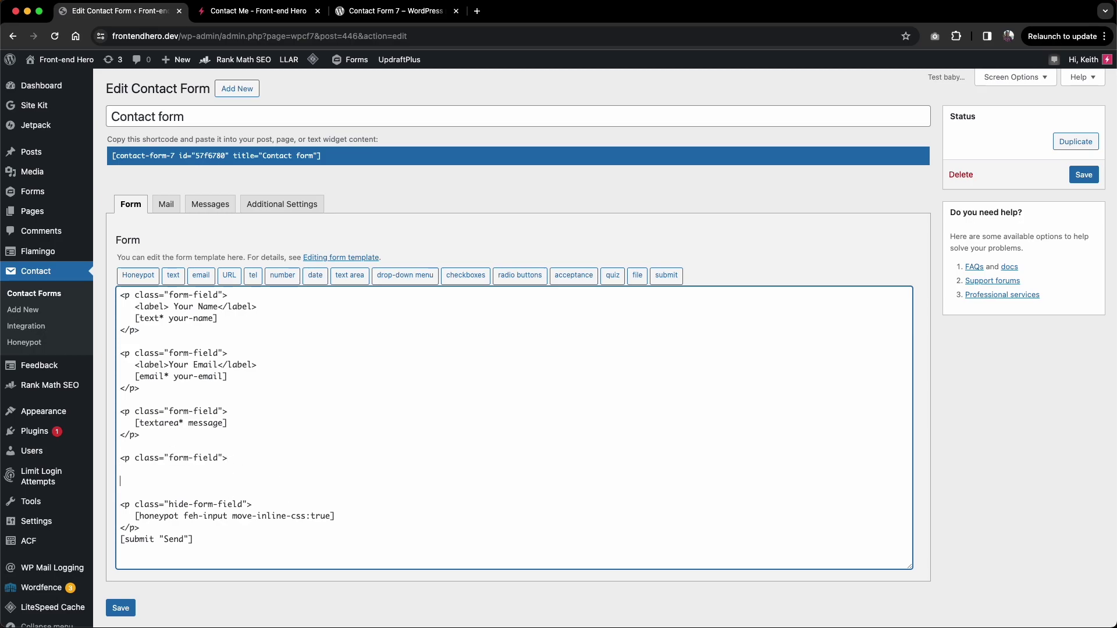
type("</p>")
key("Up")
Step: Insert a drop-down tag named enquiry-type, replacing the default name menu-506
left_click(406, 278)
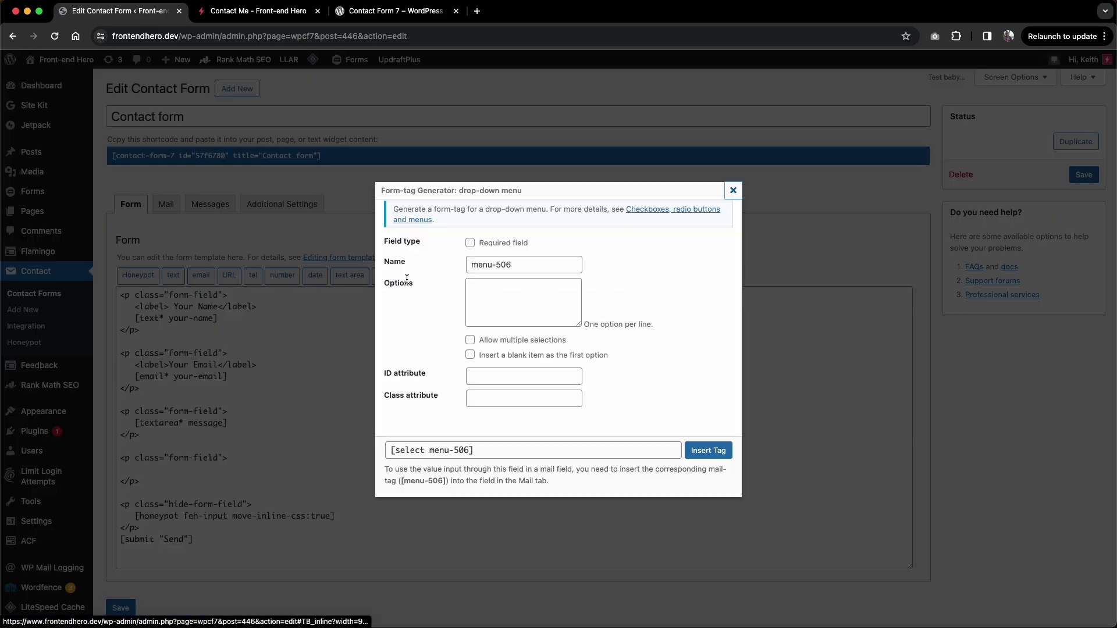
triple_click(525, 265)
type("en")
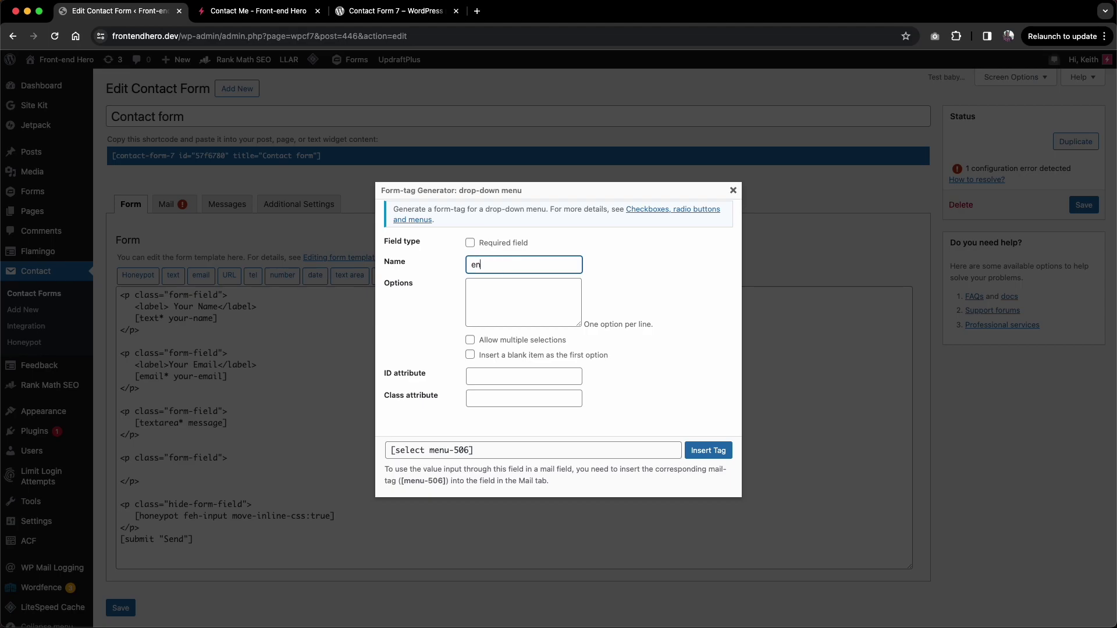
type("quiry-type")
left_click(705, 451)
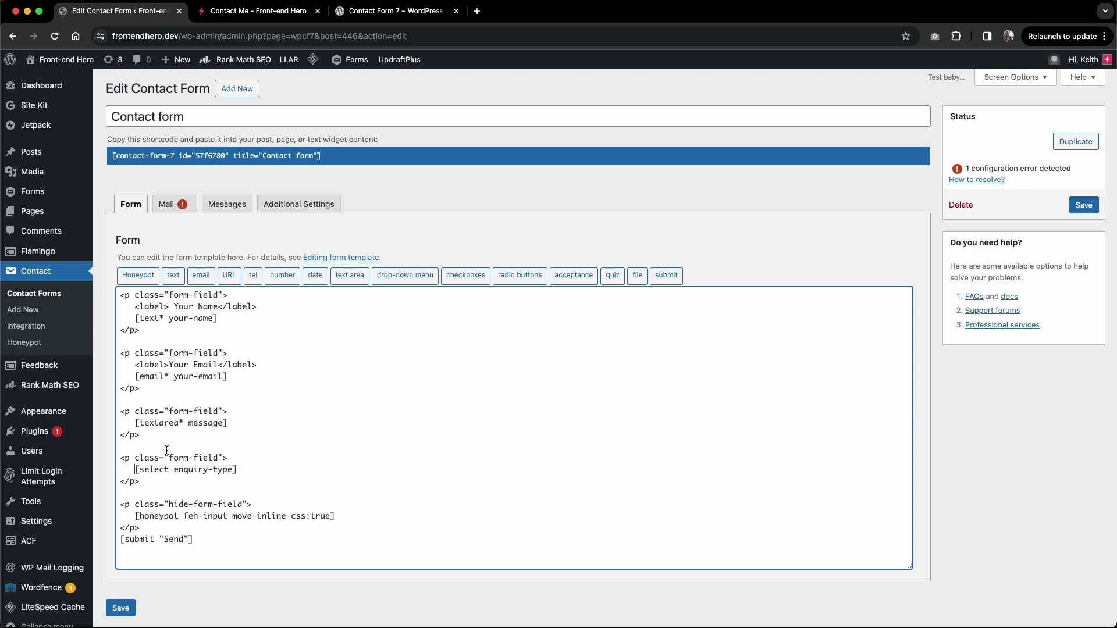
Step: Make the enquiry-type drop-down required (select*) and add the General and Media options
left_click(169, 469)
type("*")
left_click(239, 469)
key("Return")
type("\"\"")
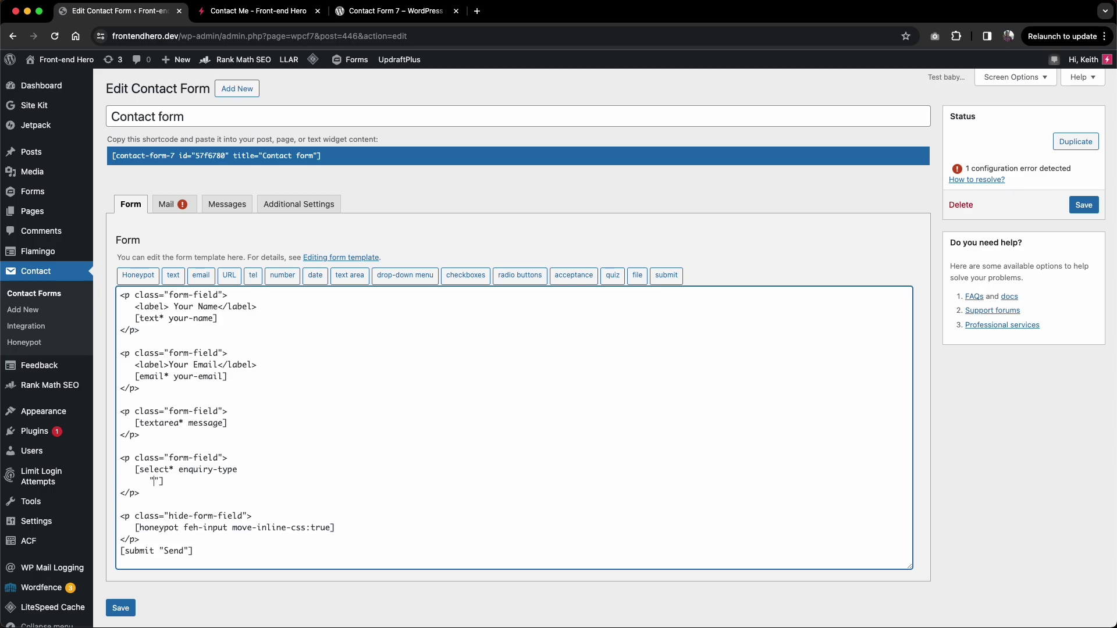
type("General")
key("BackSpace")
key("Return")
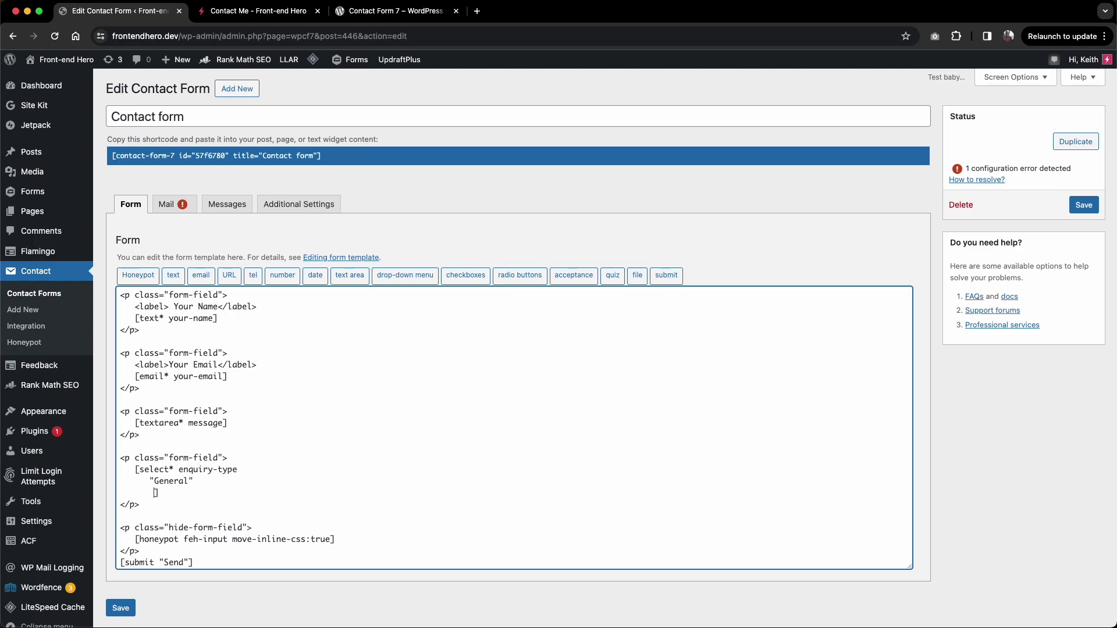
type("\"\"")
key("Left")
type("Media")
Step: Add the Jobs option to the drop-down and save the form
key("Return")
type("\"\"")
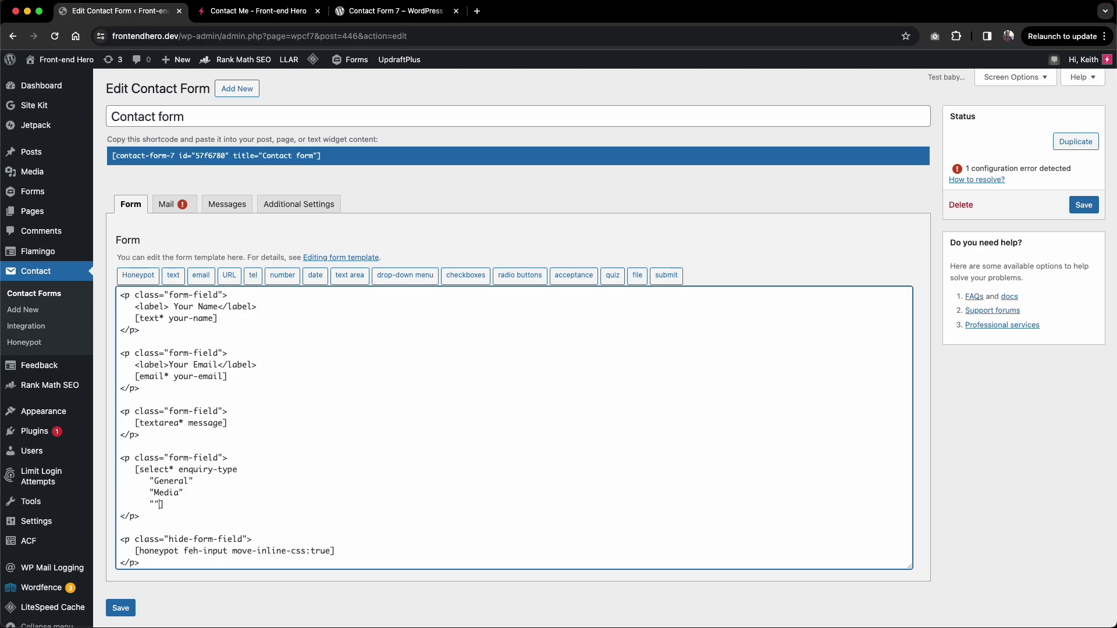
type("JO")
key("BackSpace")
type("obs")
left_click(1083, 205)
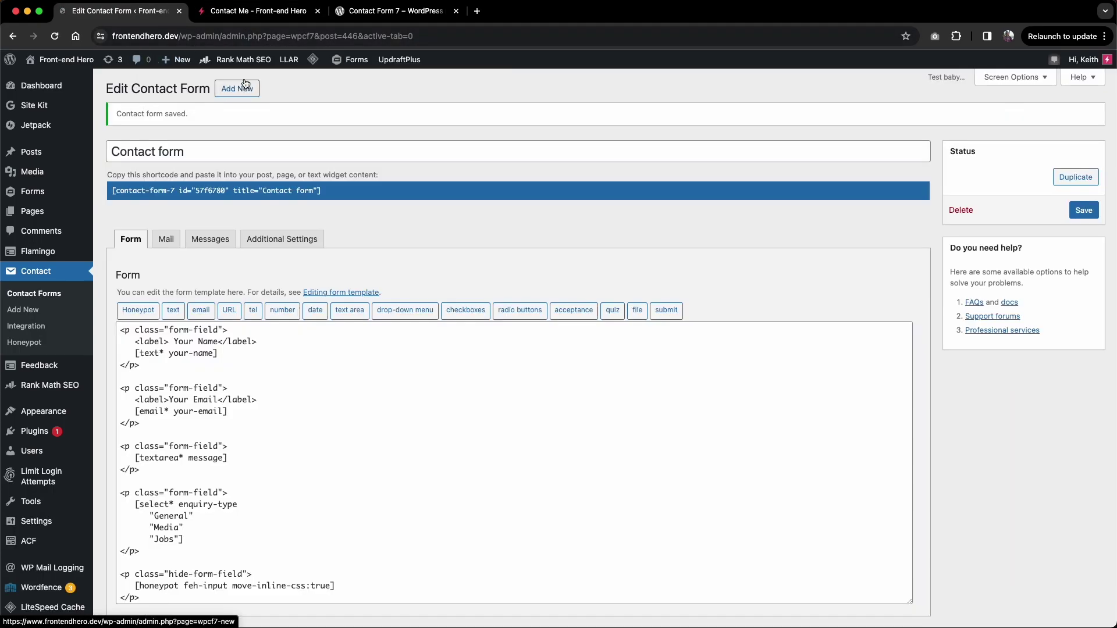
Step: Reload the Contact Me page to view the current form layout
left_click(258, 11)
key("super+r")
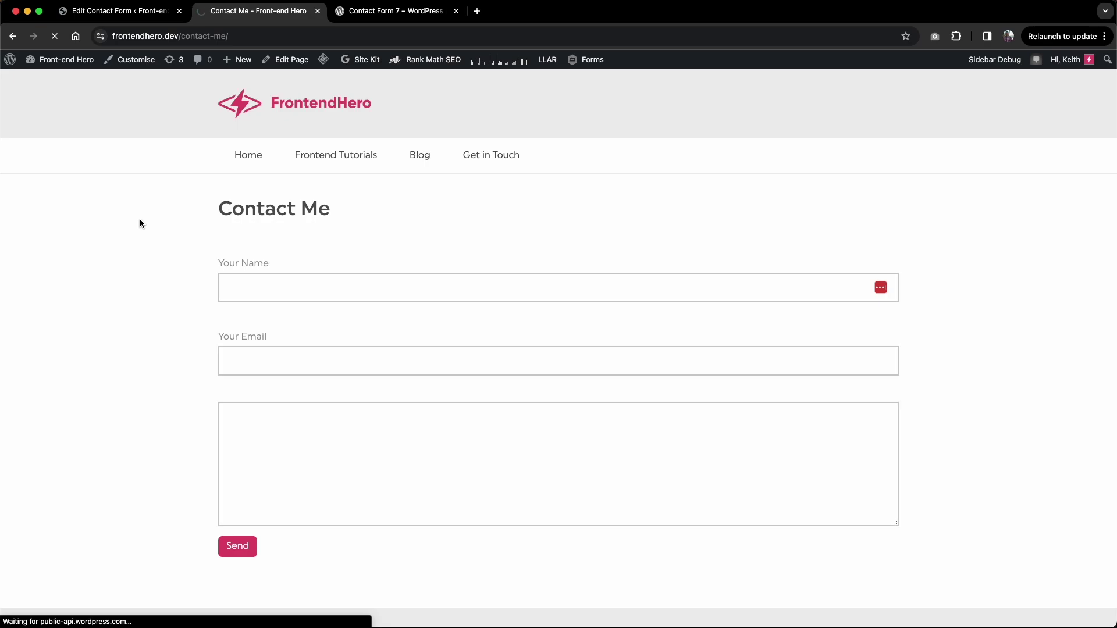
scroll(139, 345, "down", 2)
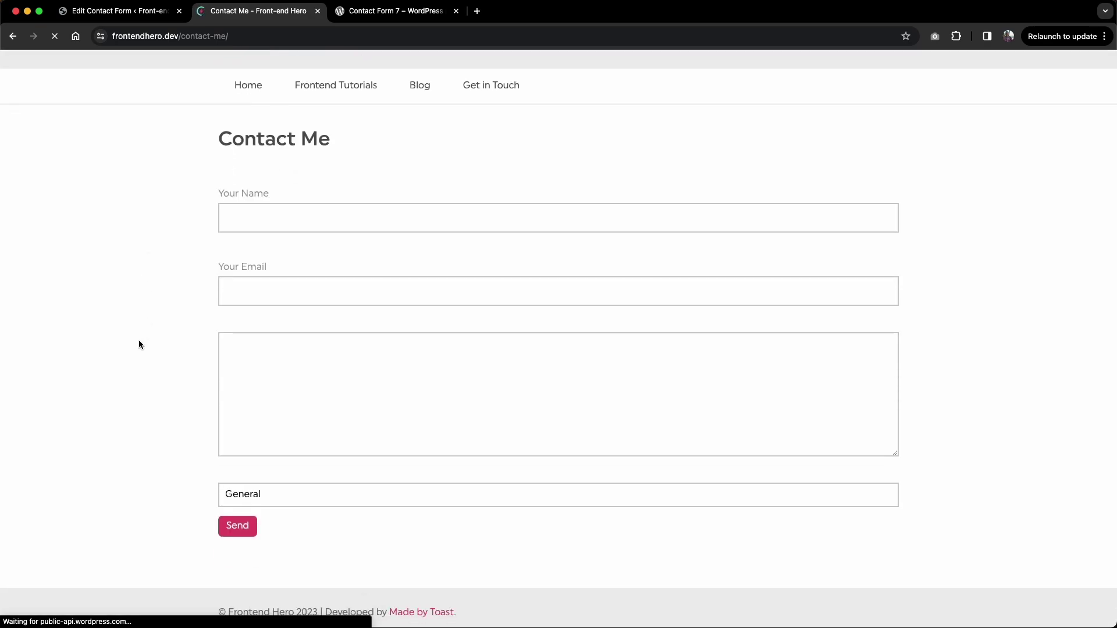
scroll(139, 345, "down", 1)
Step: Move the enquiry-type paragraph above the message textarea, save, and reload the Contact Me page
key("ctrl+shift+Tab")
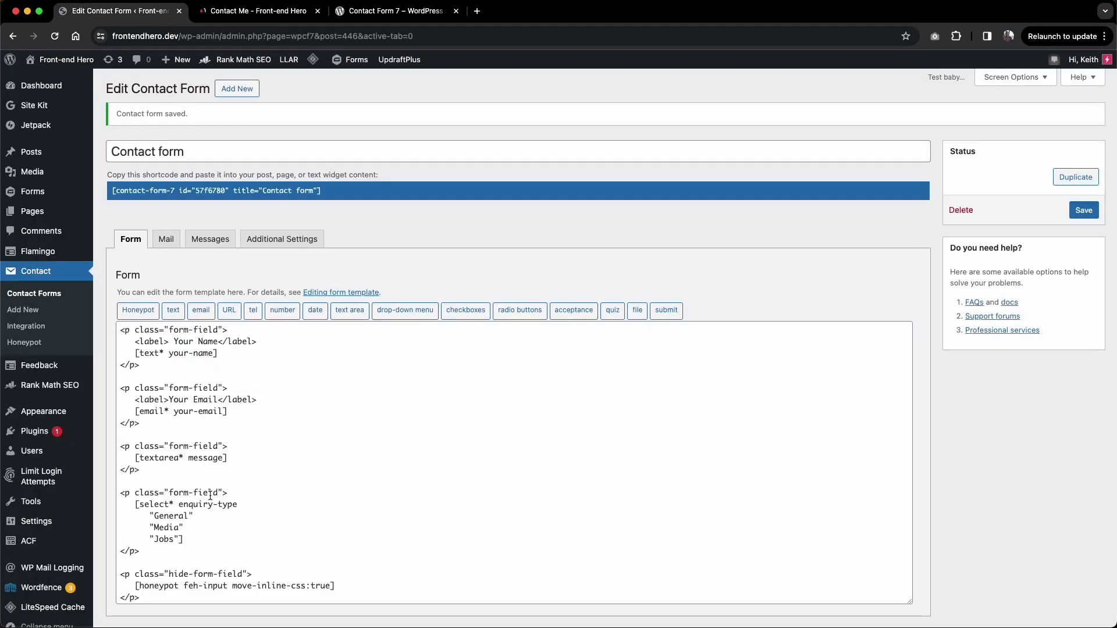
scroll(122, 524, "down", 1)
left_click_drag(140, 539, 99, 478)
key("BackSpace")
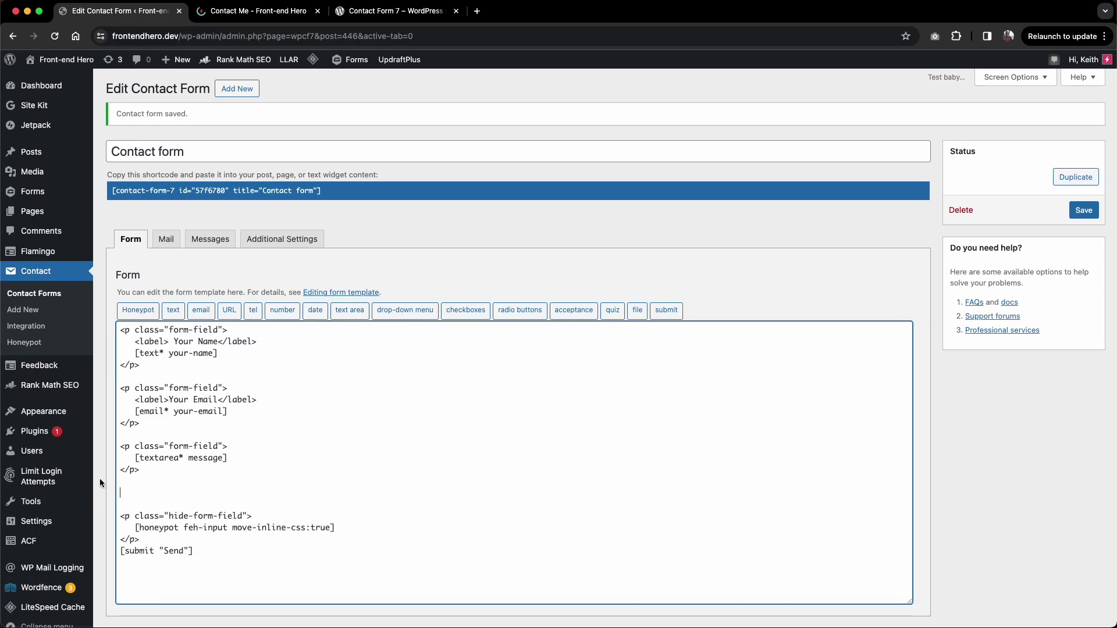
key("BackSpace")
key("BackSpace")
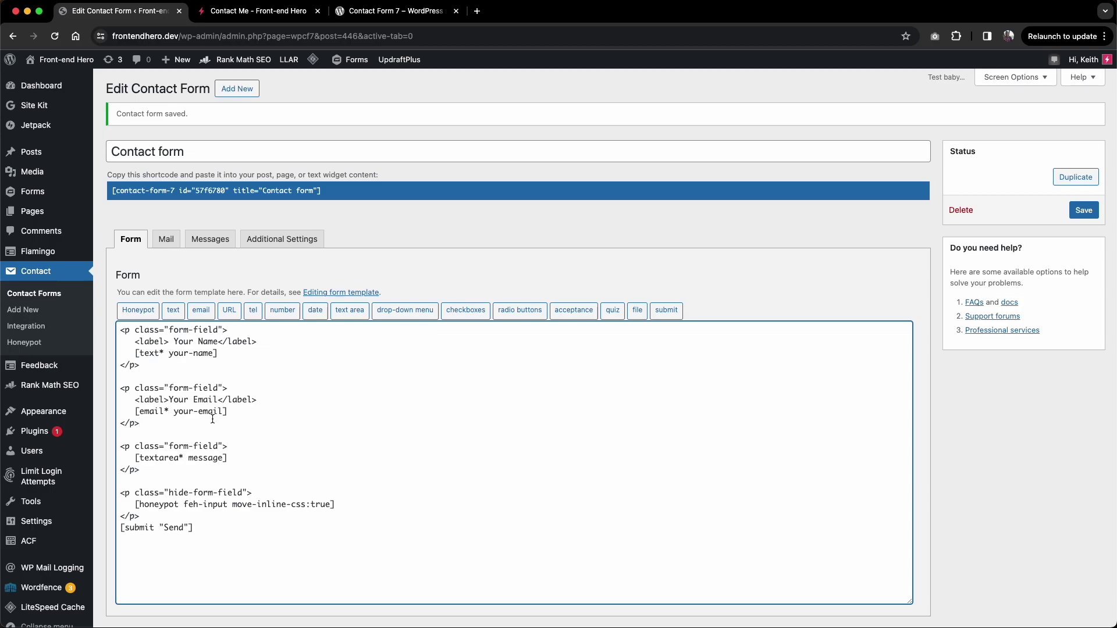
key("super+z")
key("super+z")
key("super+z")
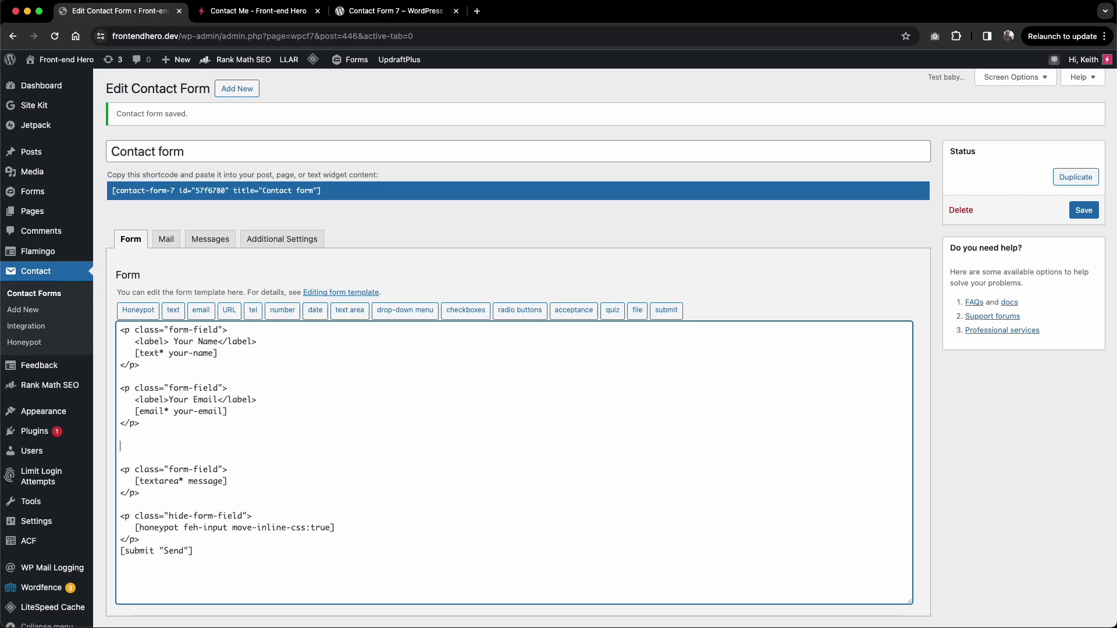
left_click(1083, 210)
key("ctrl+Tab")
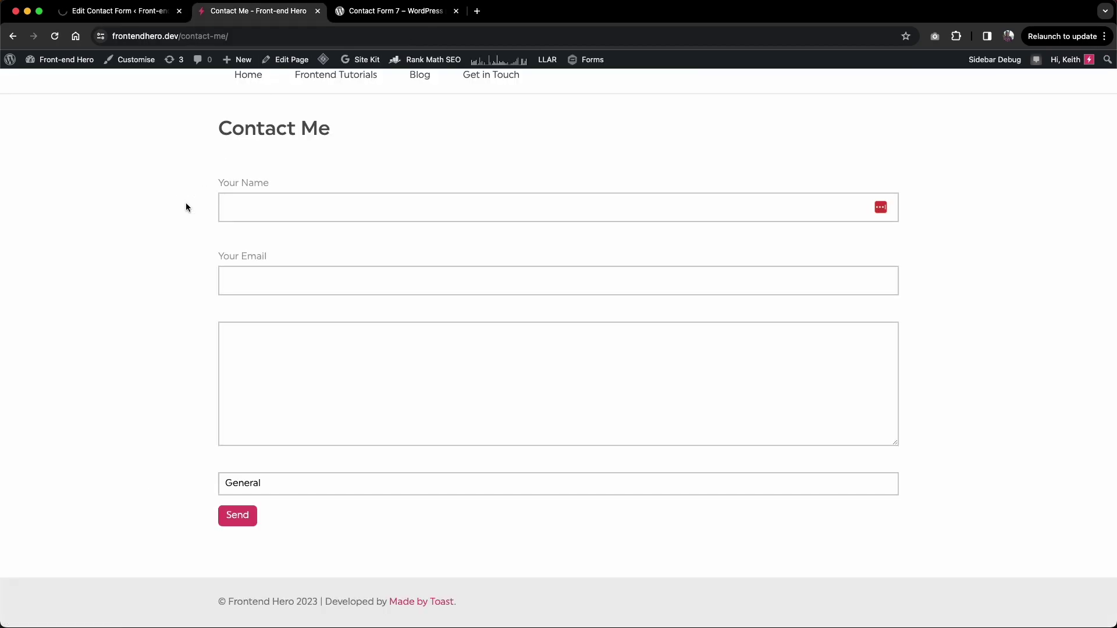
key("super+r")
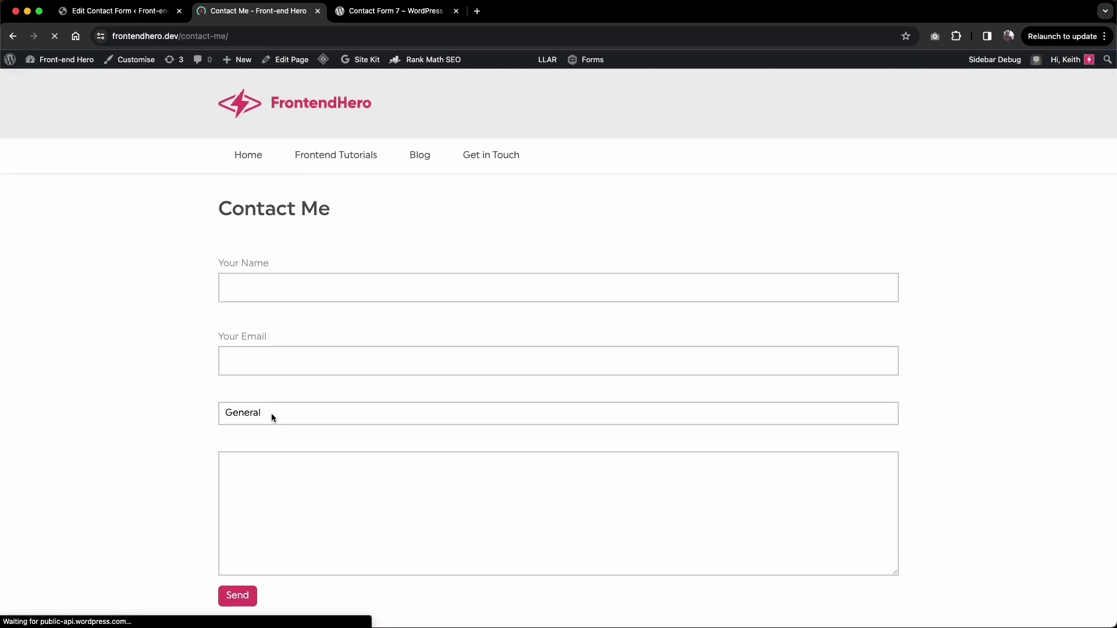
Step: Open the enquiry drop-down on the Contact Me page and keep General
left_click(271, 413)
left_click(263, 420)
left_click(262, 421)
left_click(251, 421)
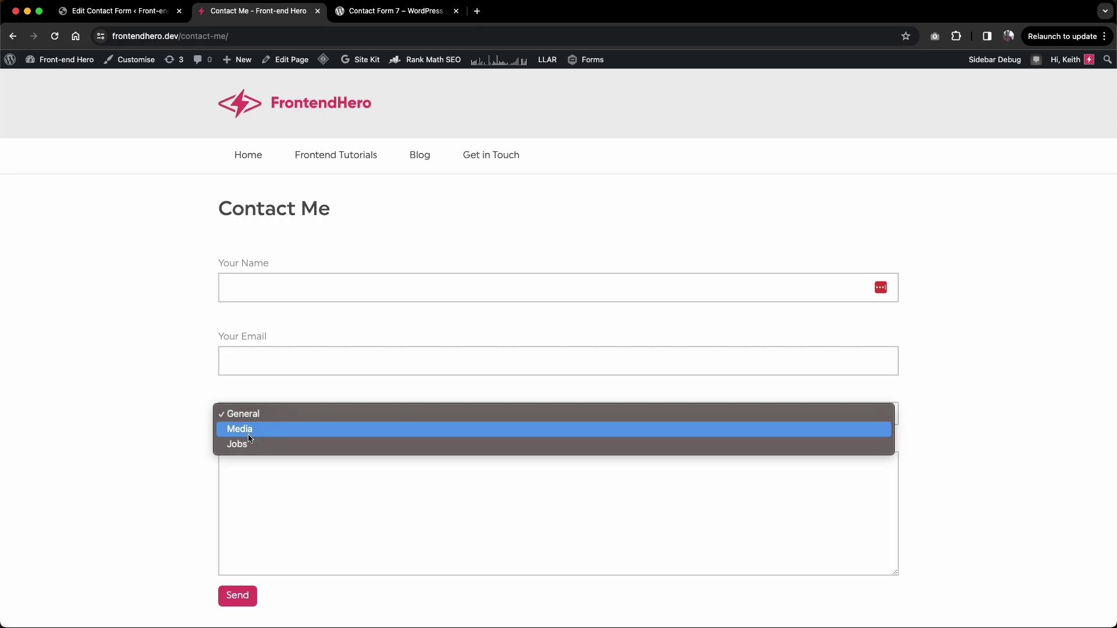
left_click(214, 435)
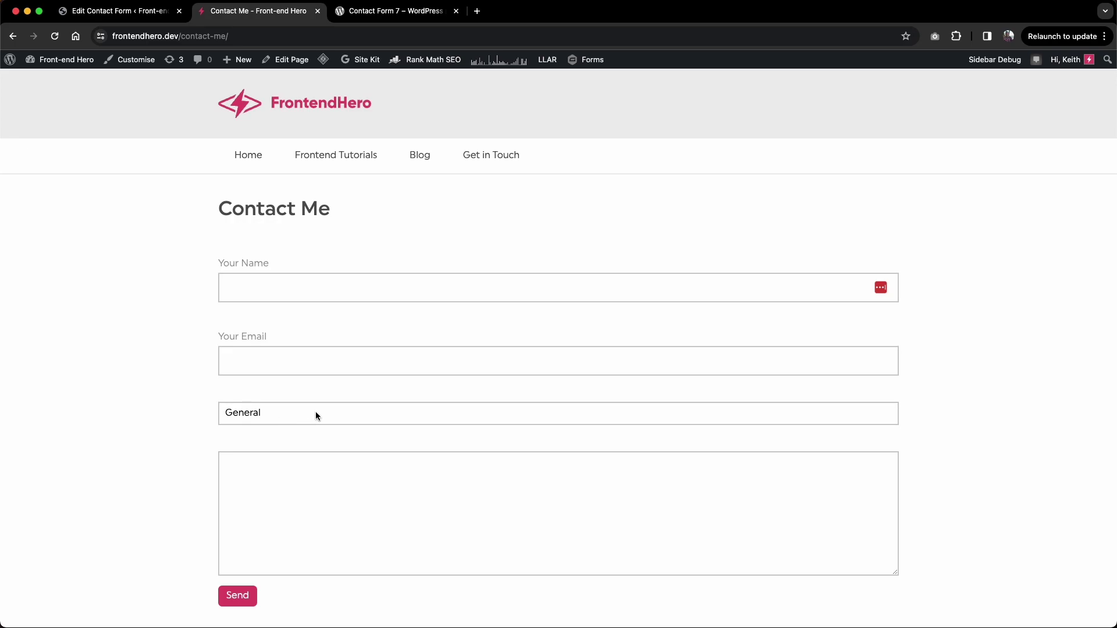
Step: Select Media as the enquiry type, then return to the form editor
left_click(268, 417)
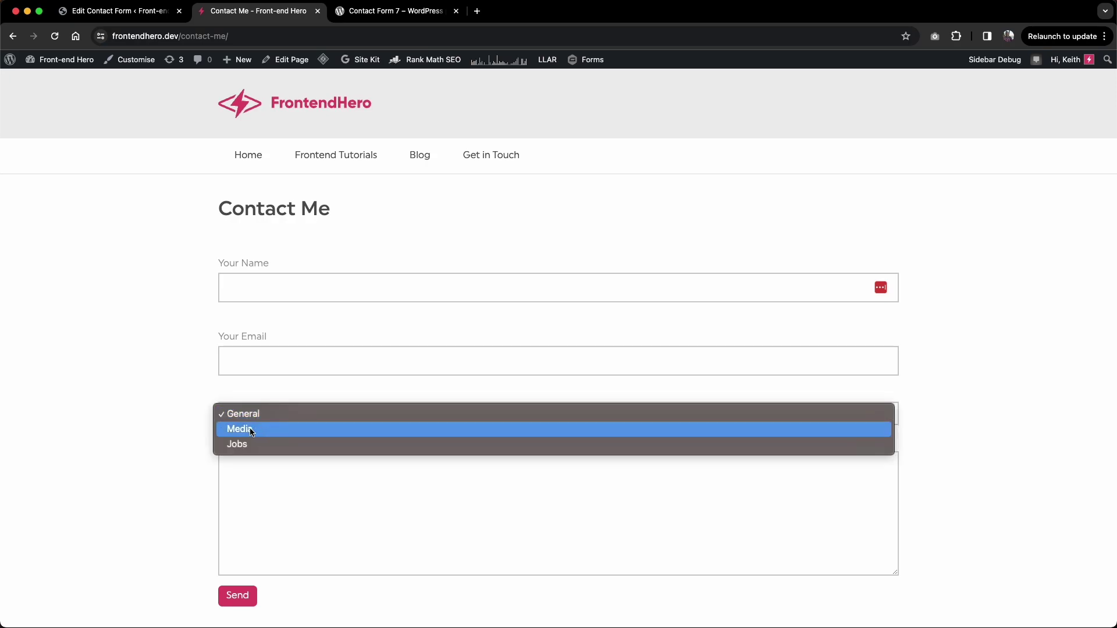
left_click(201, 433)
scroll(186, 443, "down", 3)
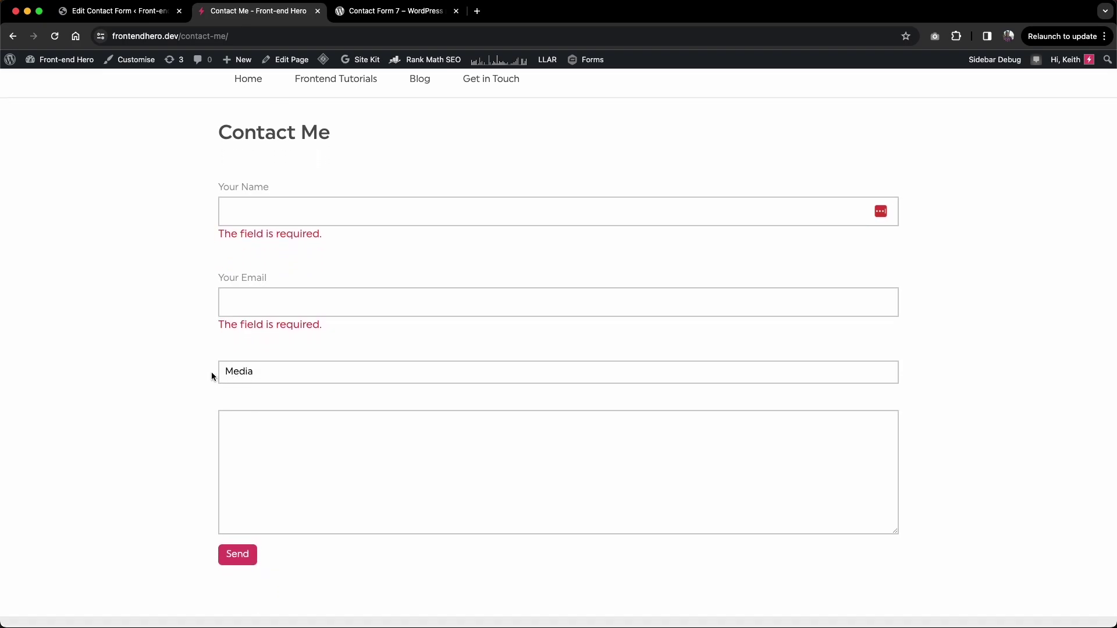
left_click(243, 376)
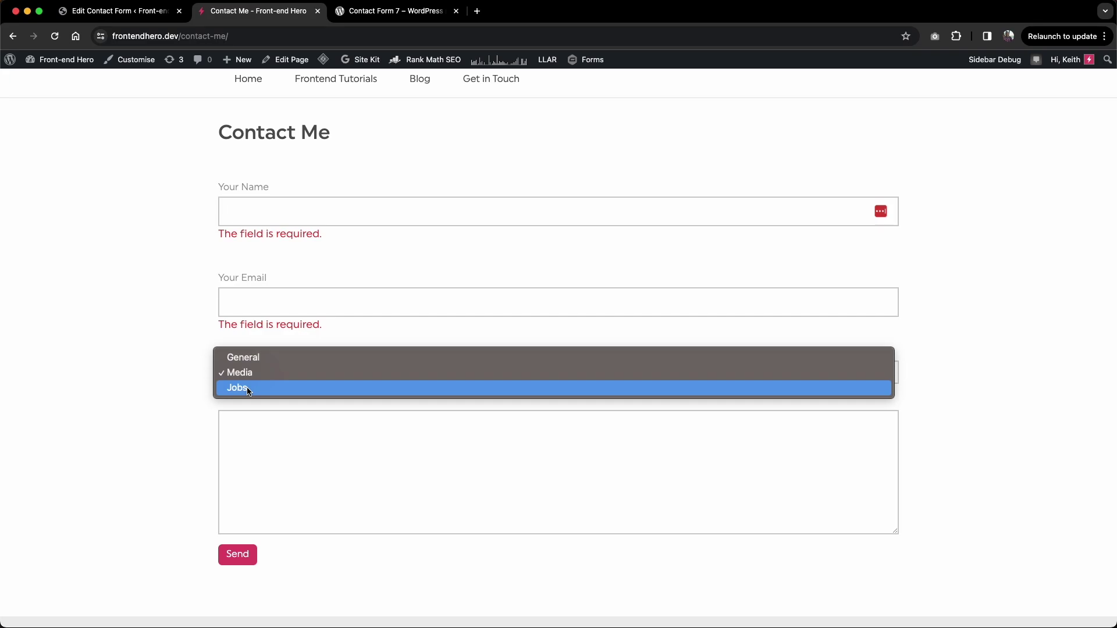
left_click(169, 394)
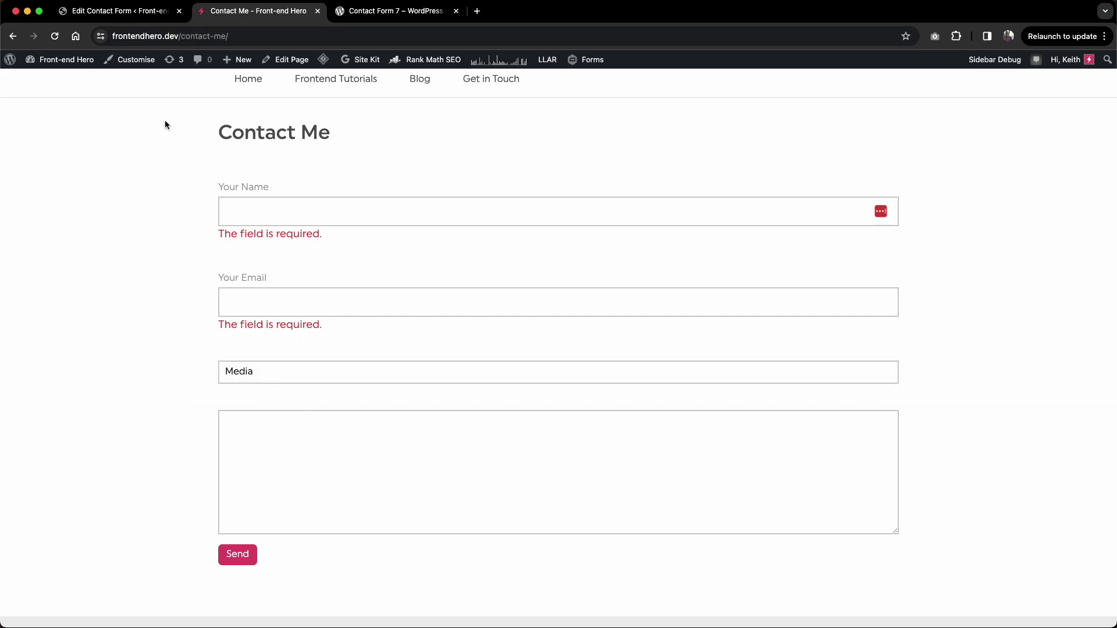
left_click(140, 23)
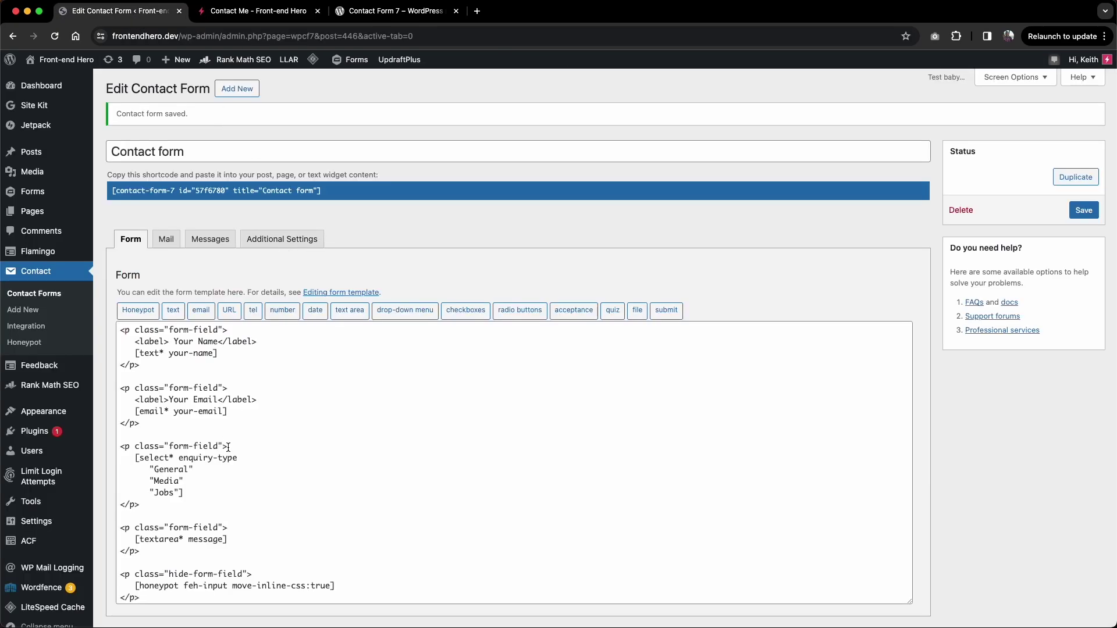
scroll(217, 460, "down", 1)
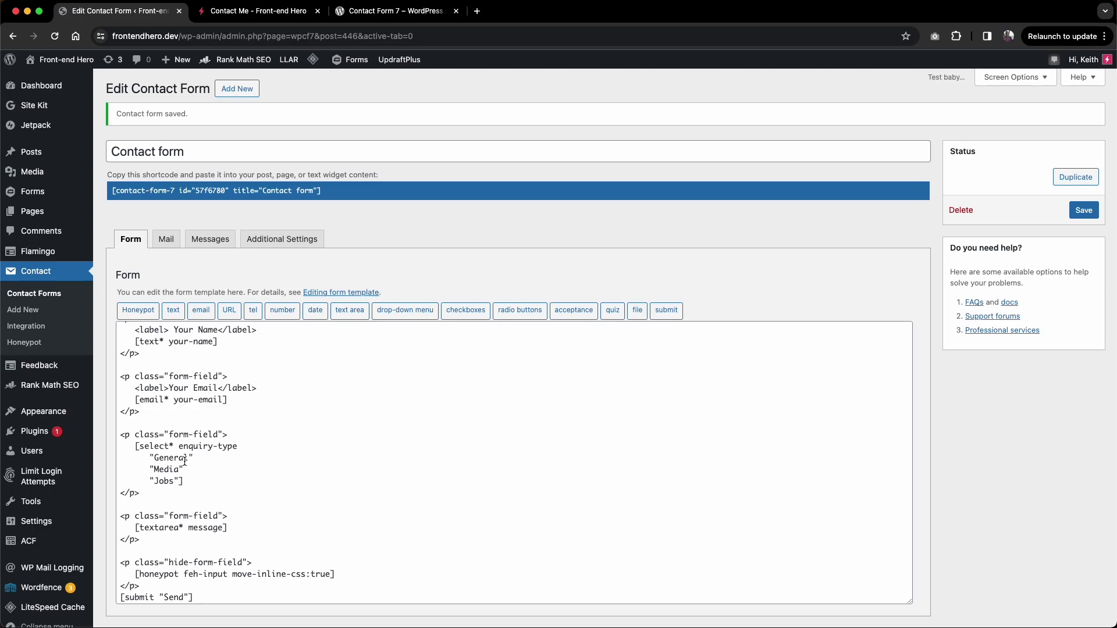
left_click(186, 458)
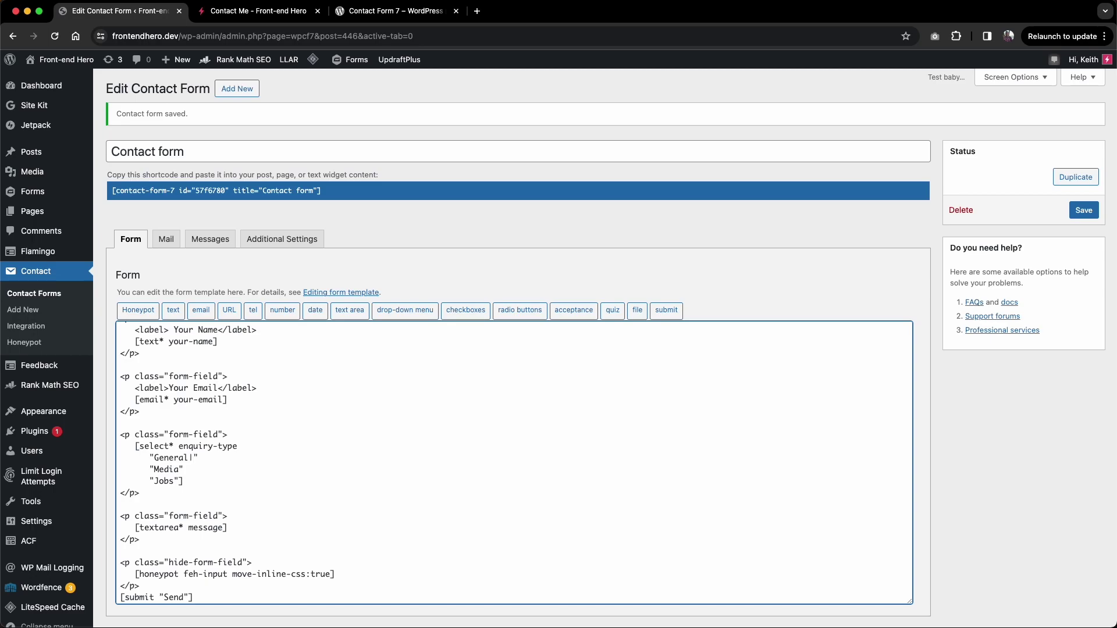
left_click_drag(309, 458, 194, 458)
key("ctrl+c")
left_click(174, 469)
key("ctrl+v")
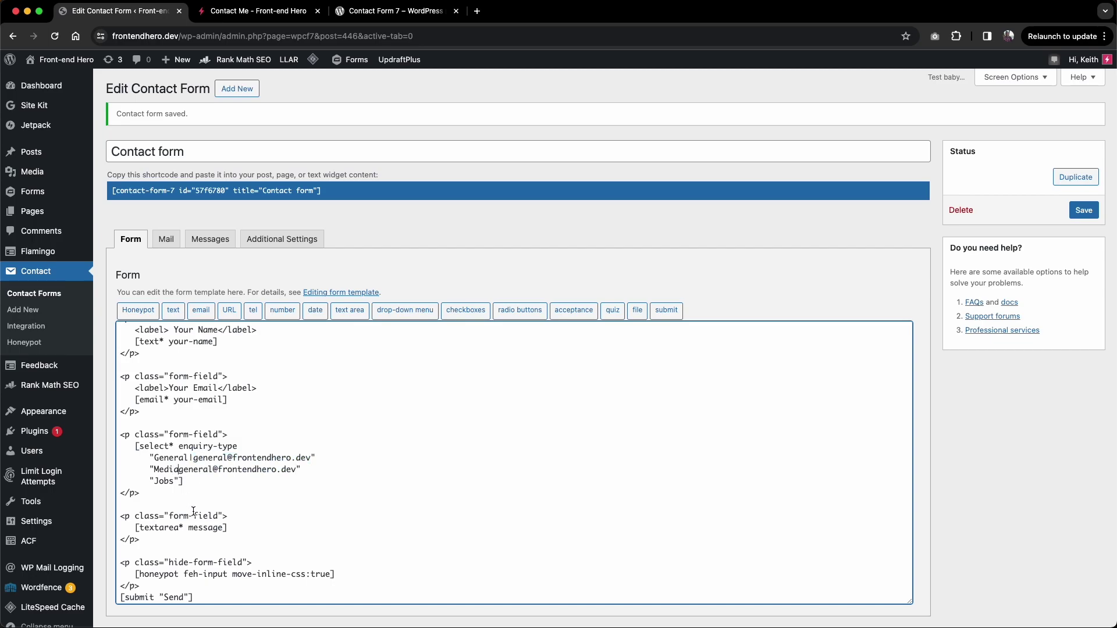
type("a|")
type("|")
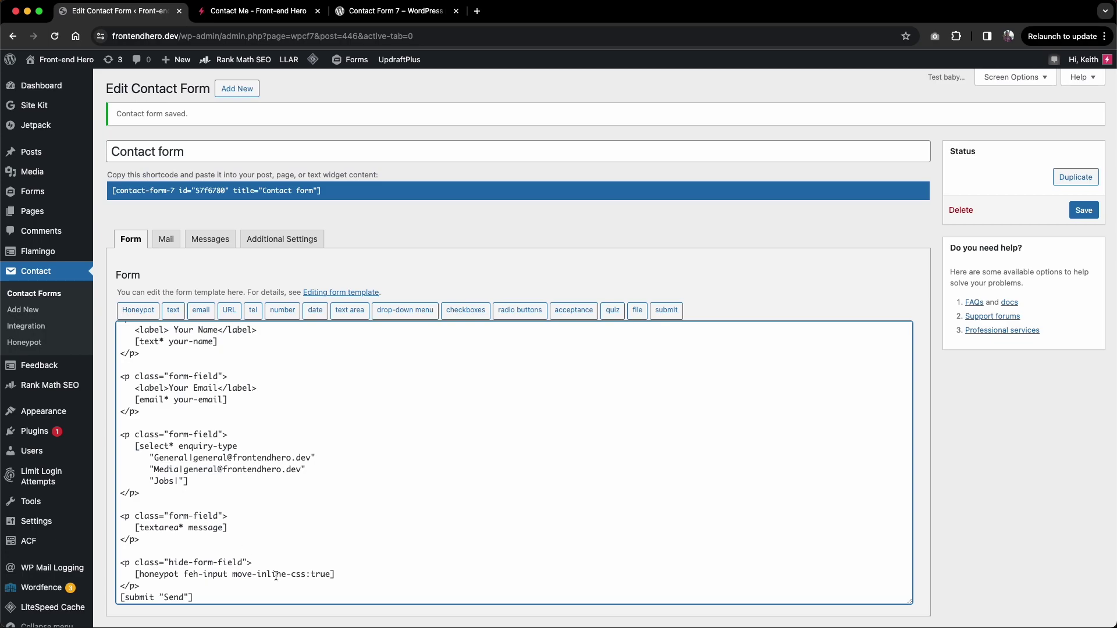
key("ctrl+v")
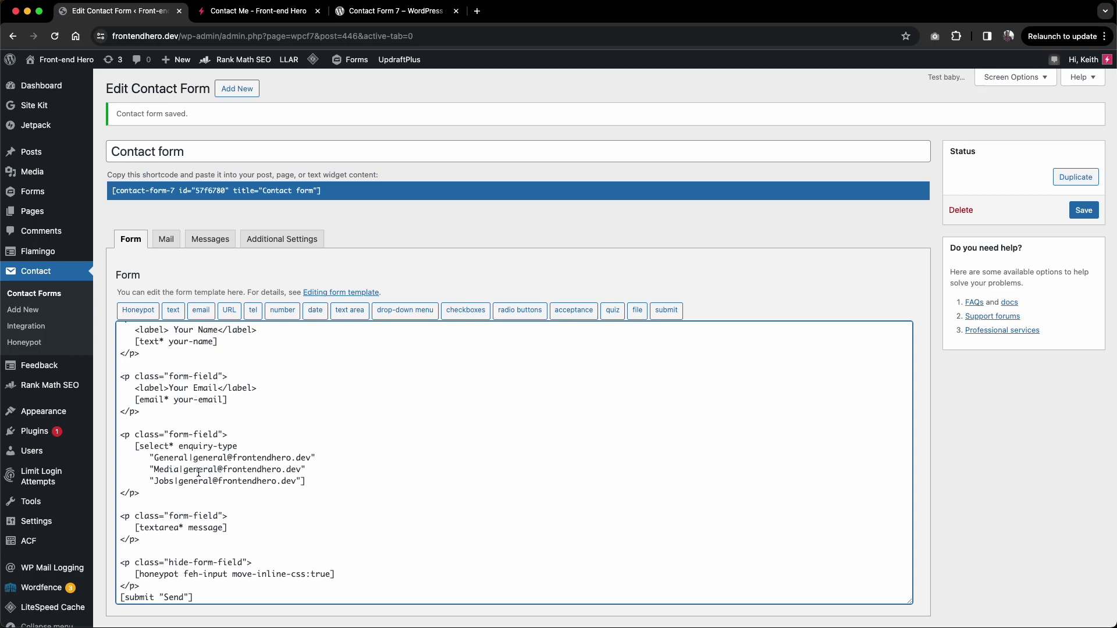
double_click(198, 473)
type("media")
double_click(185, 481)
type("jo")
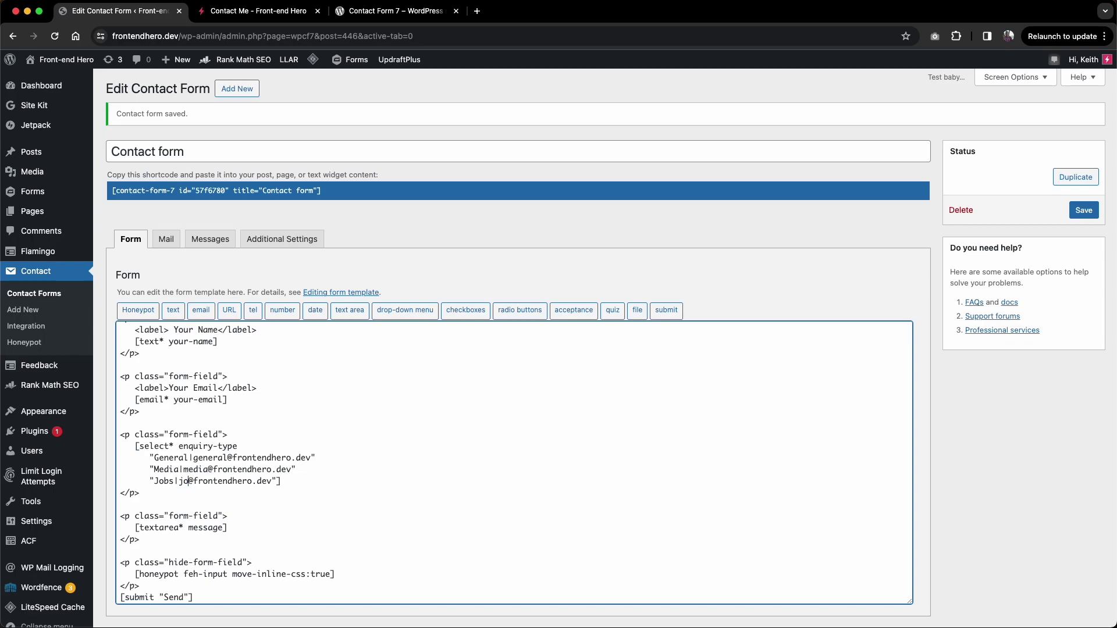
type("bs")
left_click_drag(193, 459, 215, 457)
left_click(196, 480)
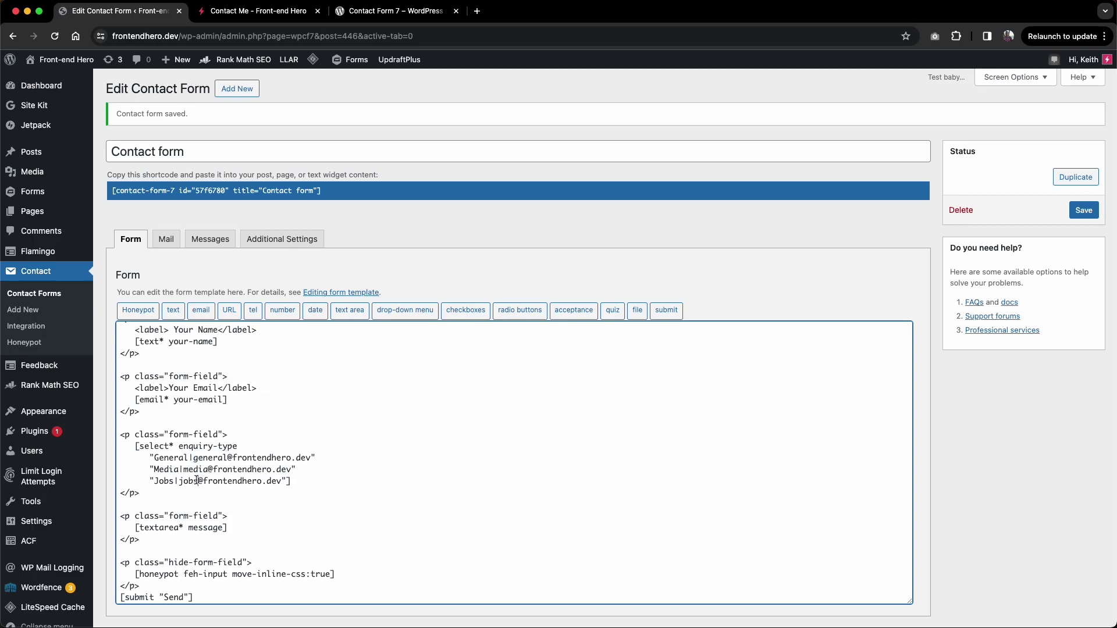
Step: Save the template, set the Mail To field to [enquiry-type], and view the live page's enquiry options
left_click(1072, 213)
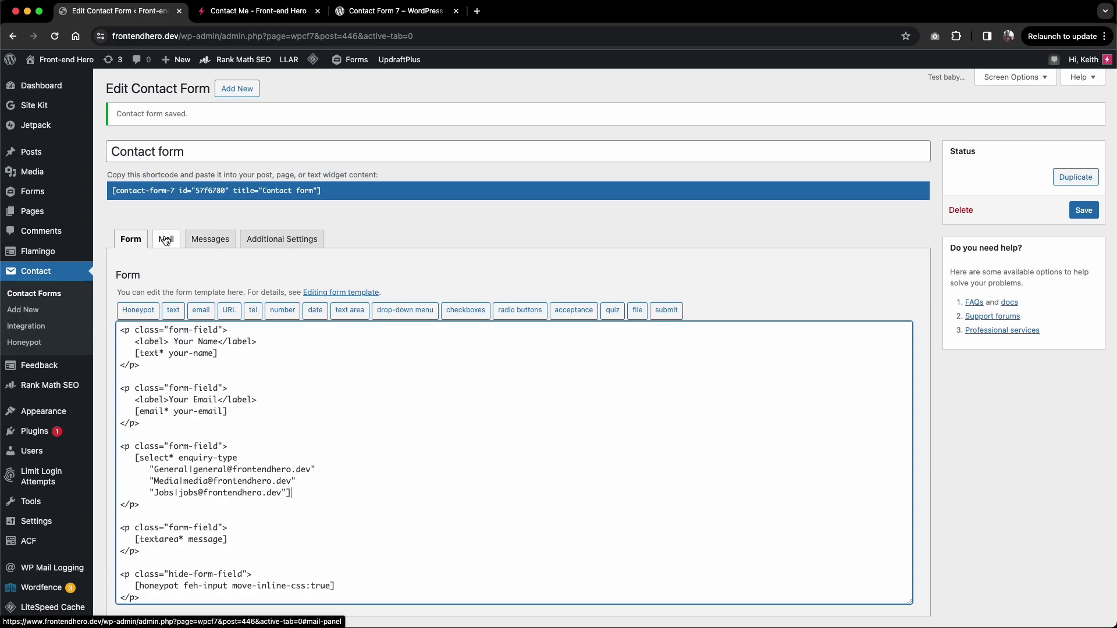
left_click(169, 245)
scroll(230, 349, "down", 1)
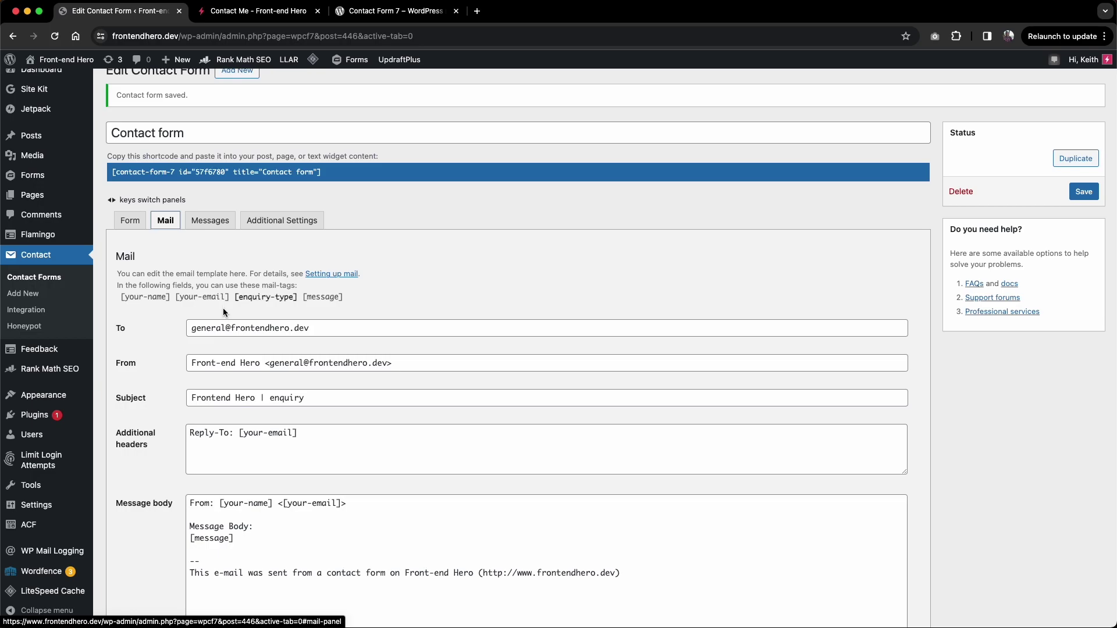
left_click(285, 298)
key("super+c")
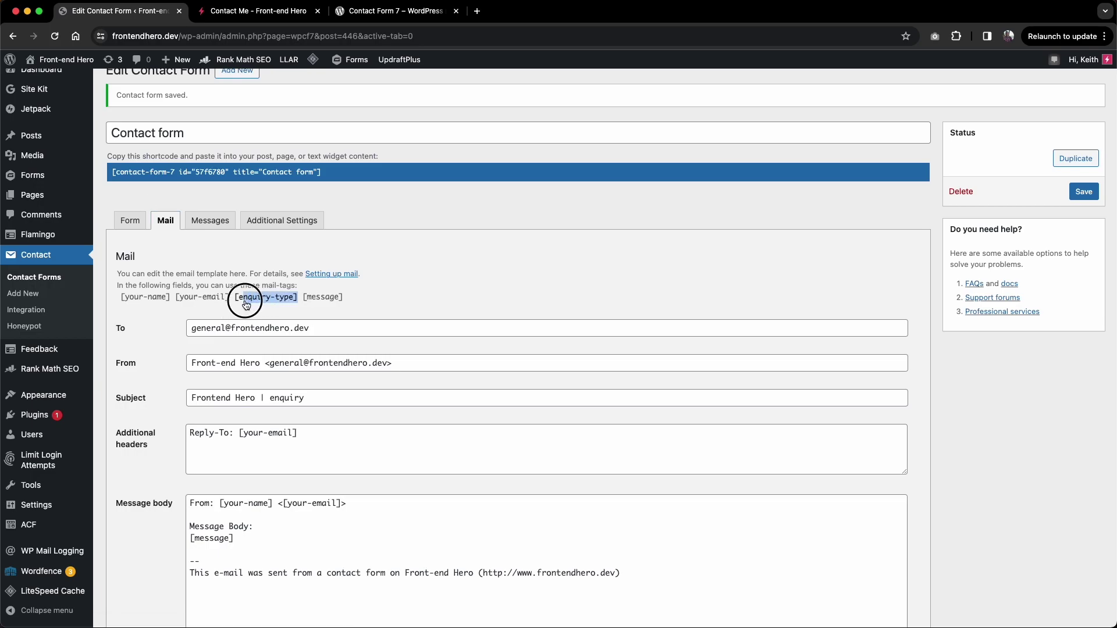
left_click_drag(238, 299, 192, 329)
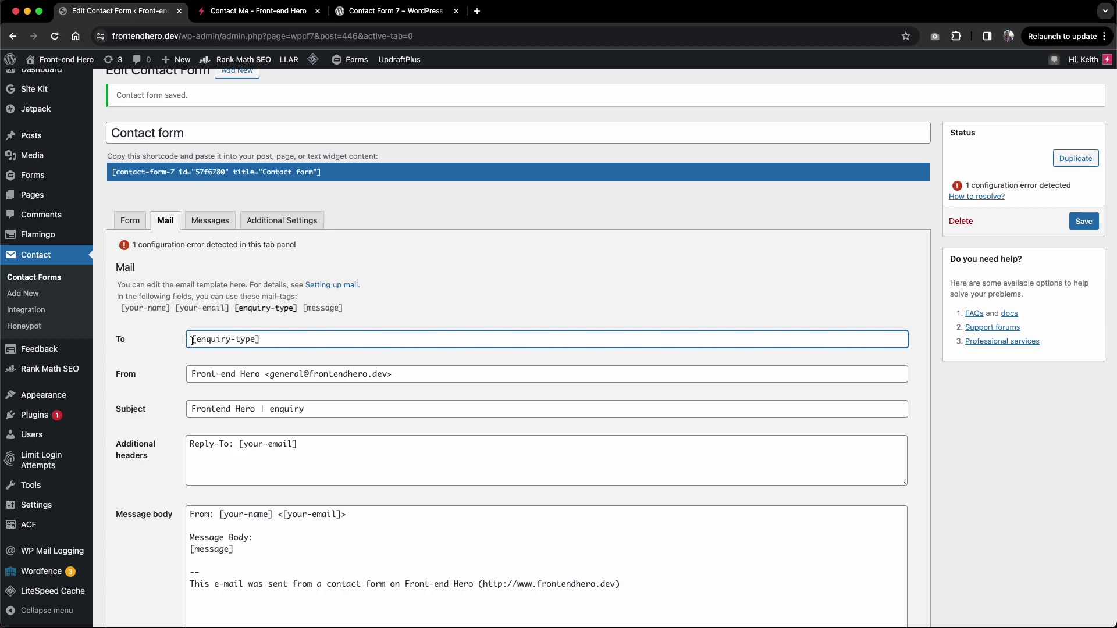
left_click(293, 15)
left_click(242, 375)
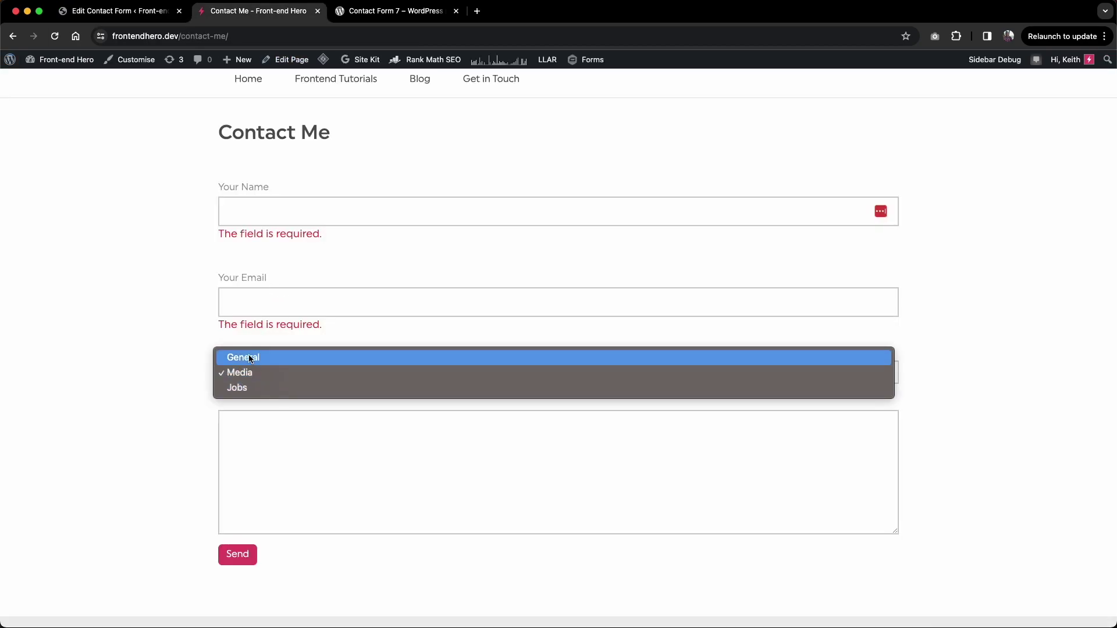
Step: Change the mail subject to 'Frontend Hero | [_raw_enquiry-type] enquiry' and save
left_click(240, 373)
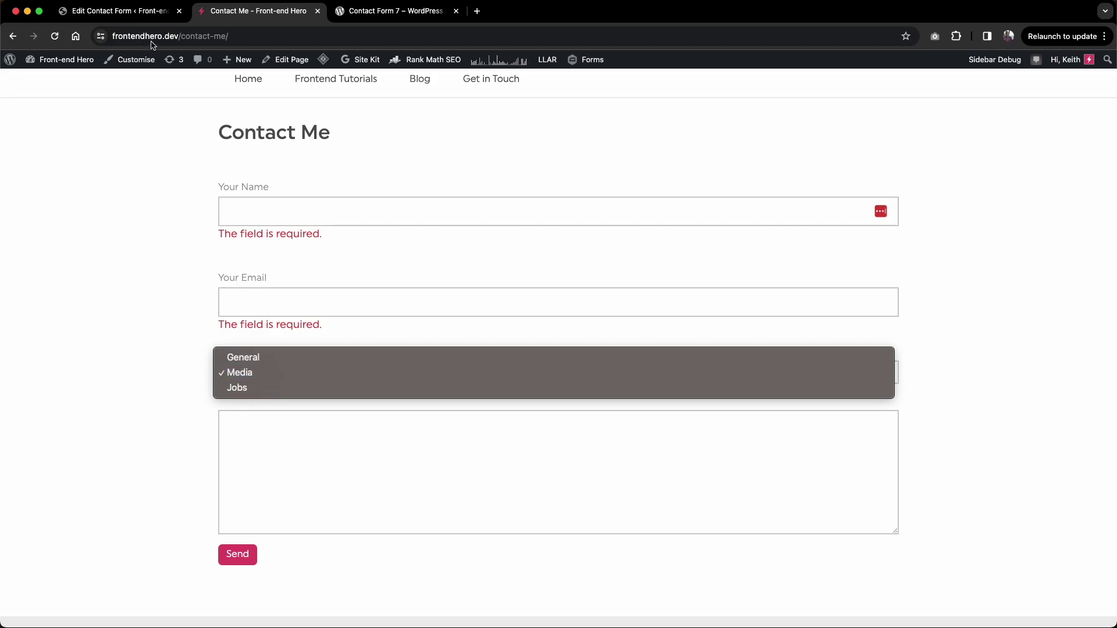
left_click(173, 15)
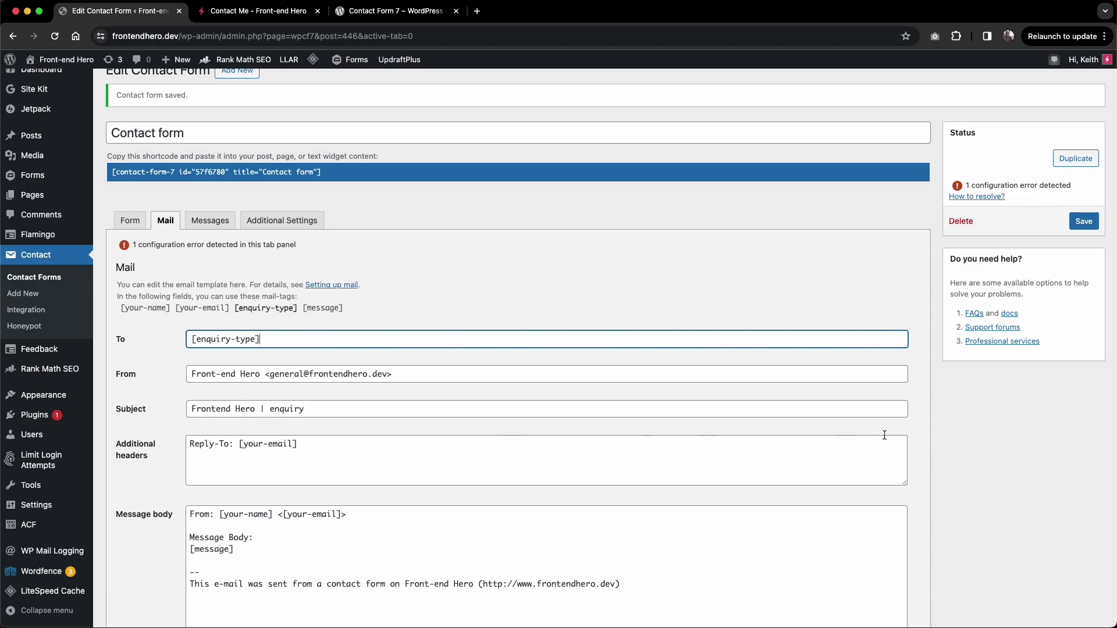
left_click(271, 410)
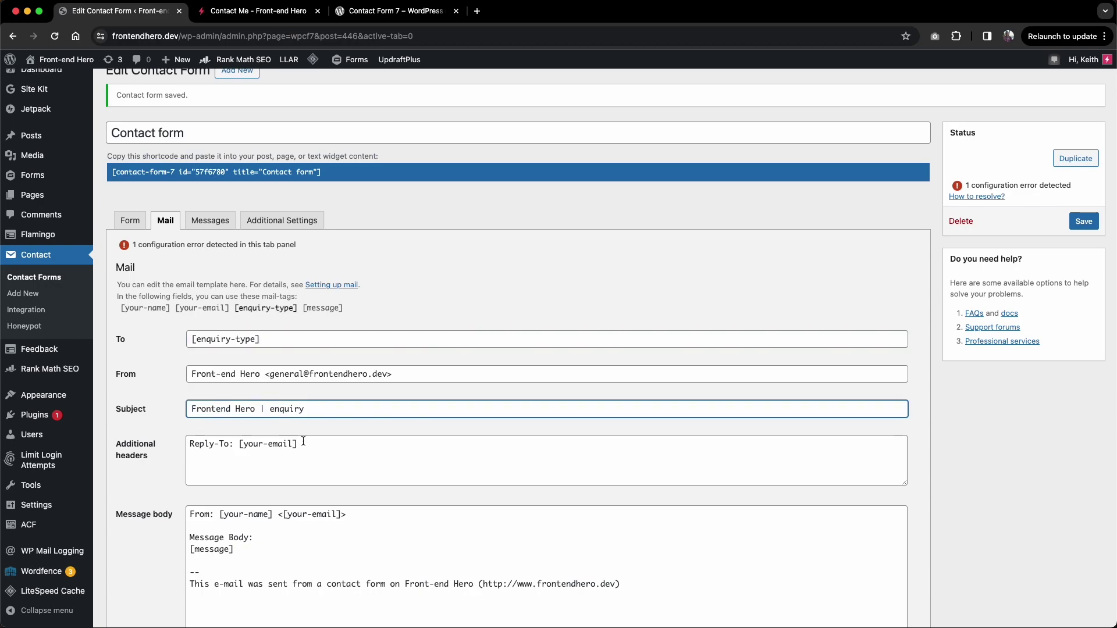
key("super+v")
type("[")
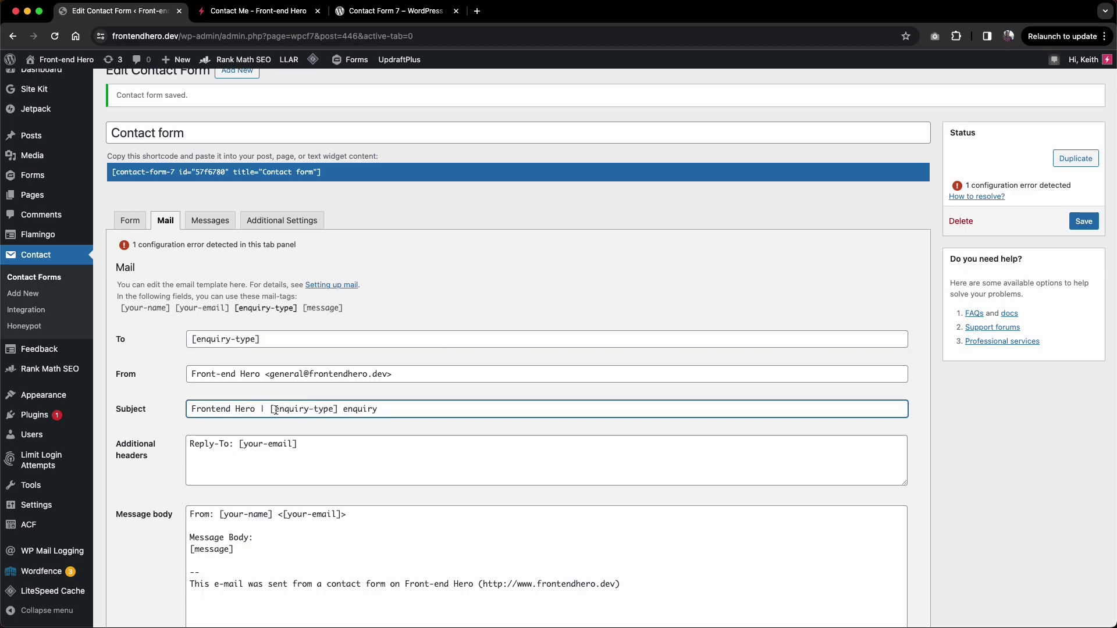
type("_raw")
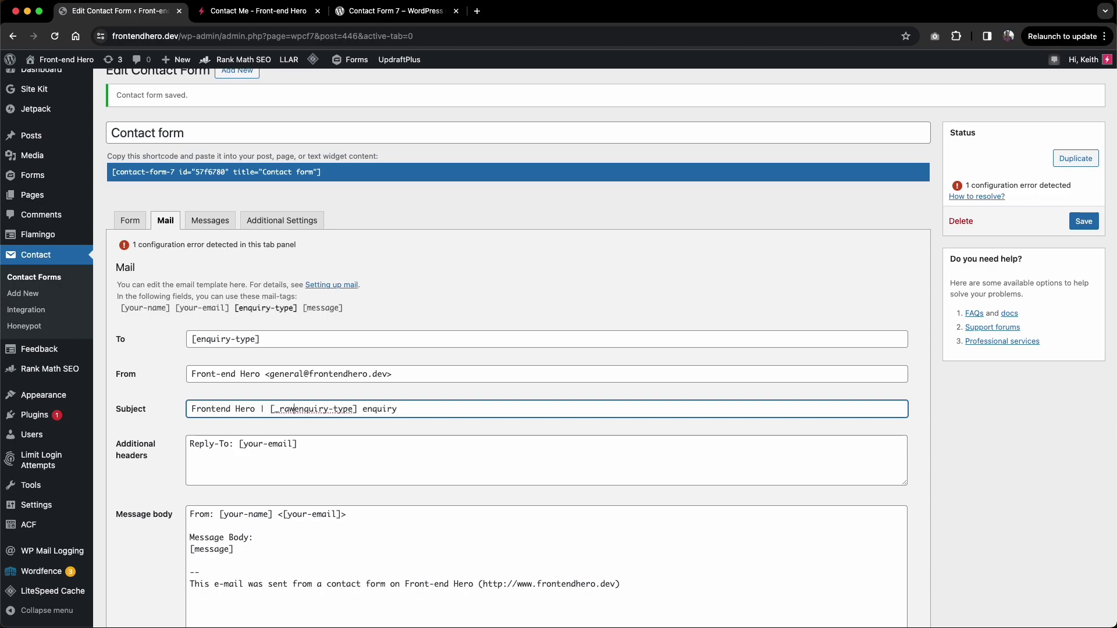
type("_")
scroll(249, 448, "down", 2)
scroll(237, 418, "up", 2)
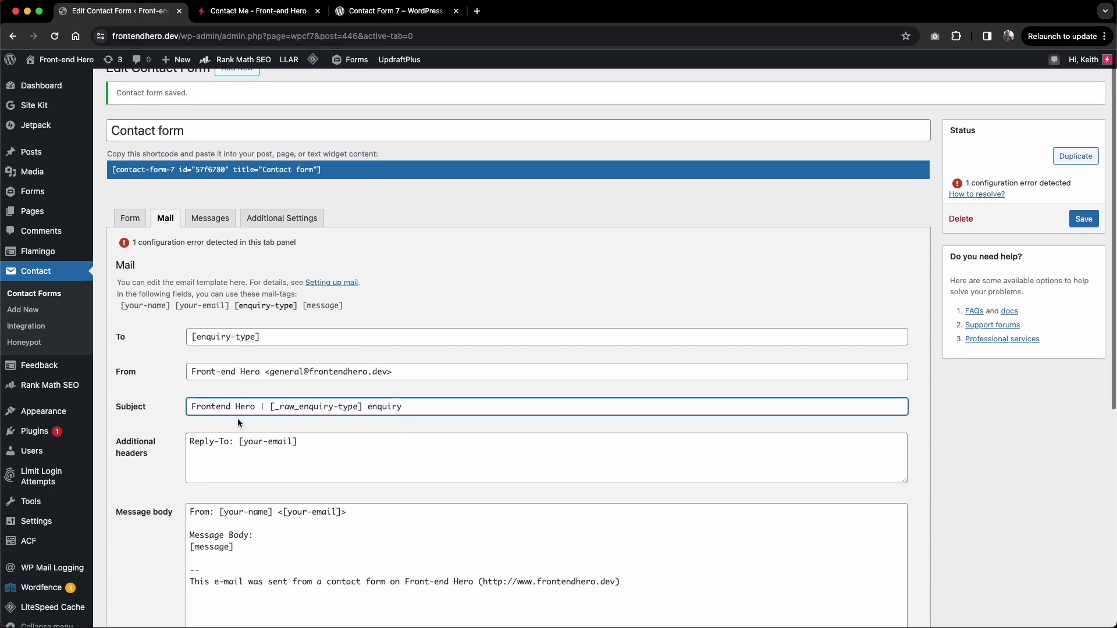
left_click(1075, 221)
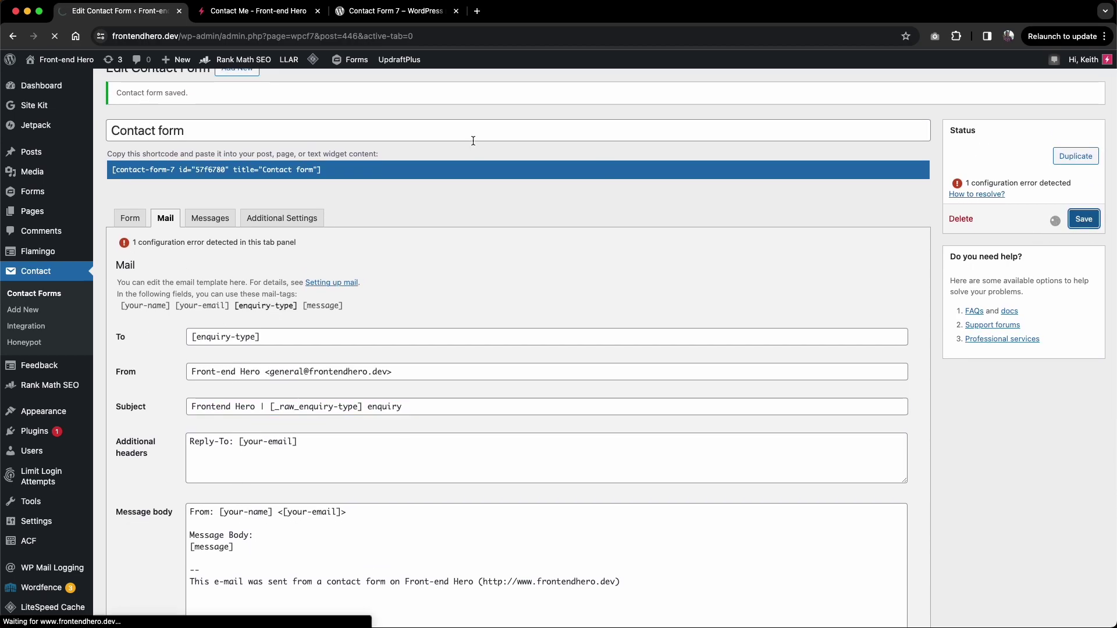
Step: Check the Contact Me page's enquiry drop-down, which still defaults to General
key("ctrl+Tab")
left_click(256, 413)
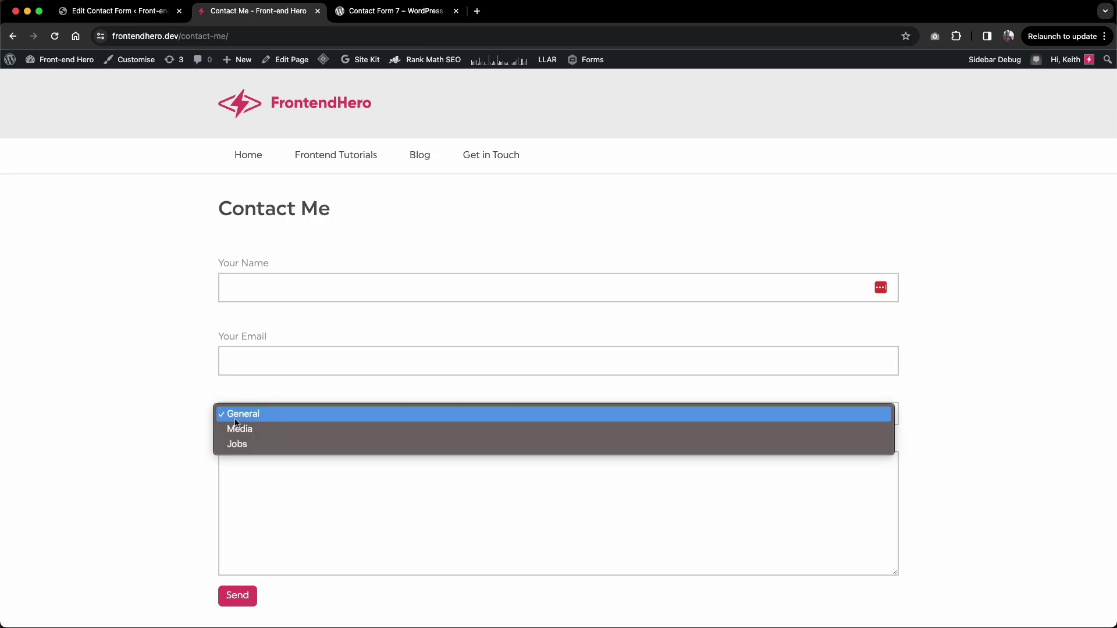
left_click(203, 421)
left_click(131, 14)
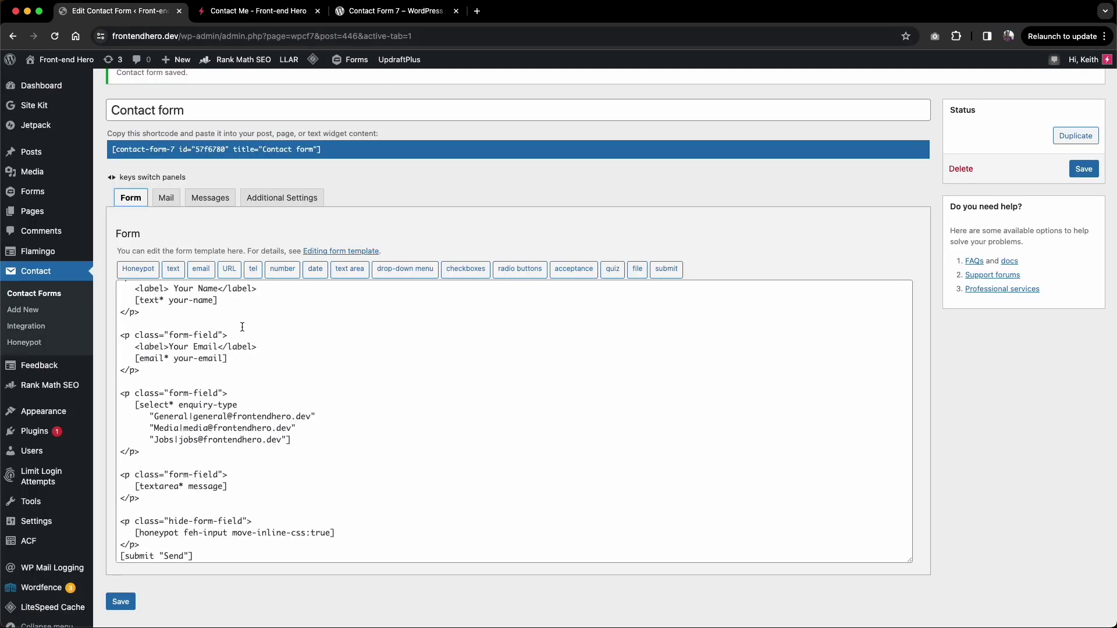
left_click(233, 12)
left_click(263, 420)
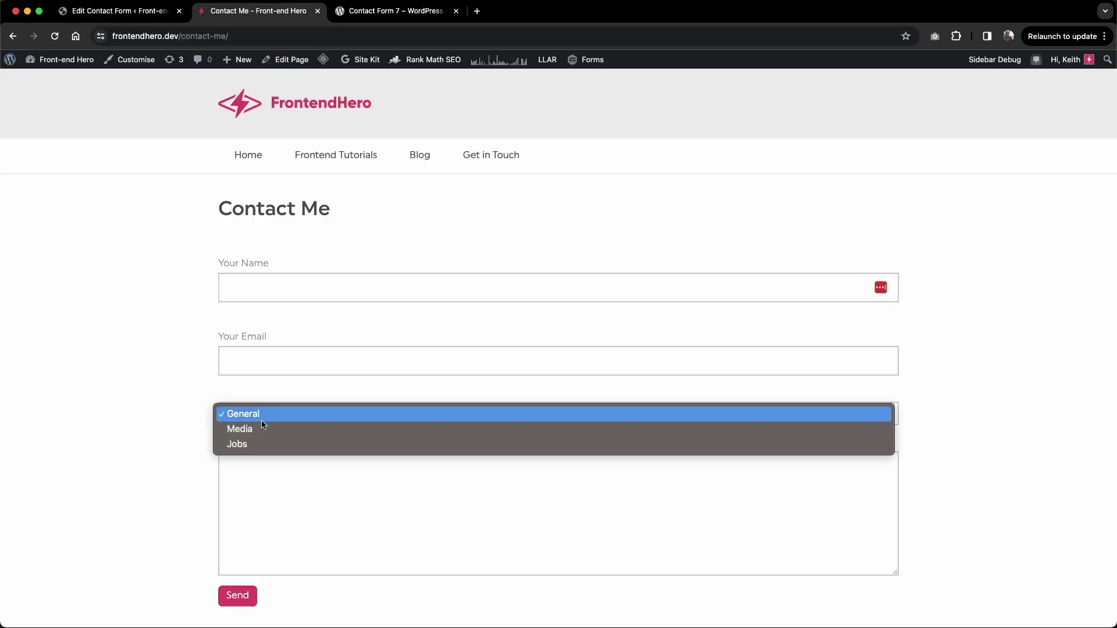
left_click(207, 409)
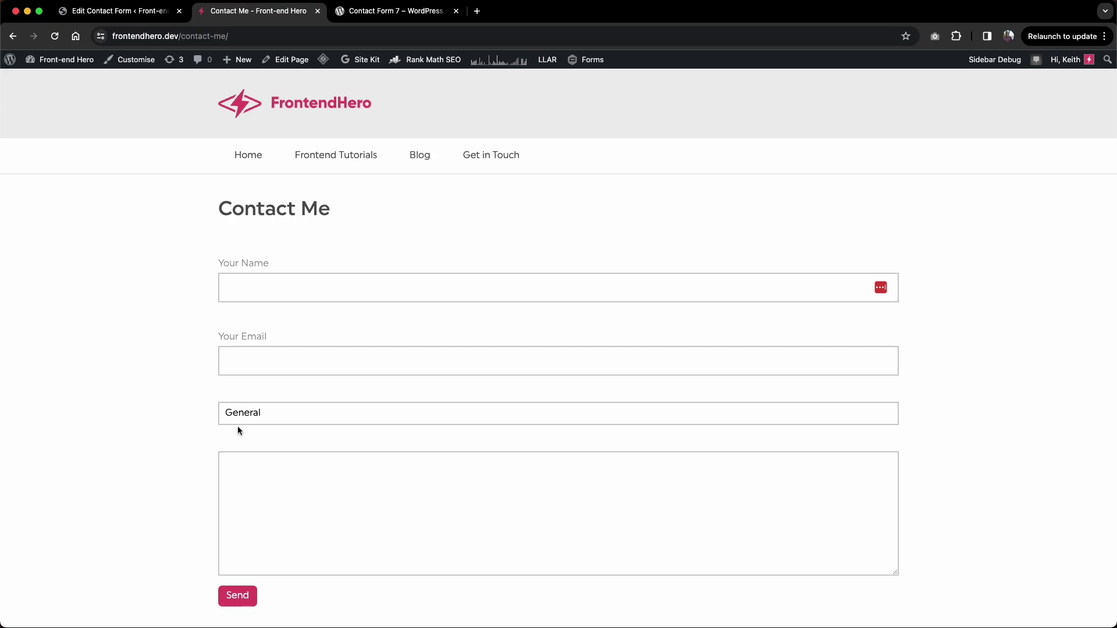
left_click(117, 11)
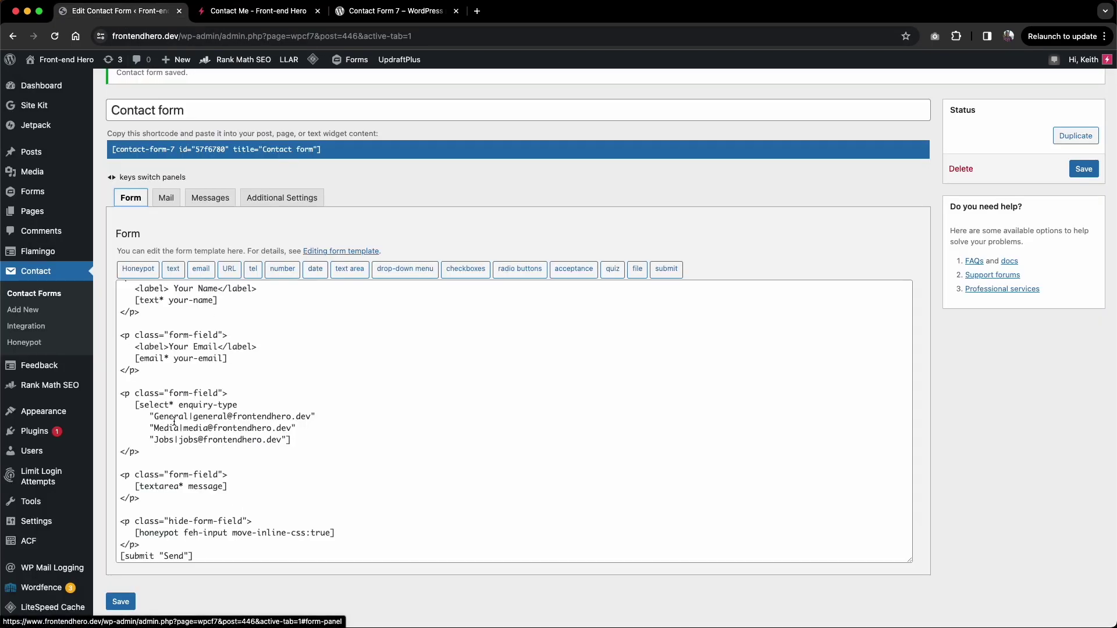
Step: Add include_blank to the enquiry-type tag, save, and confirm the blank placeholder on the reloaded page
scroll(174, 421, "up", 1)
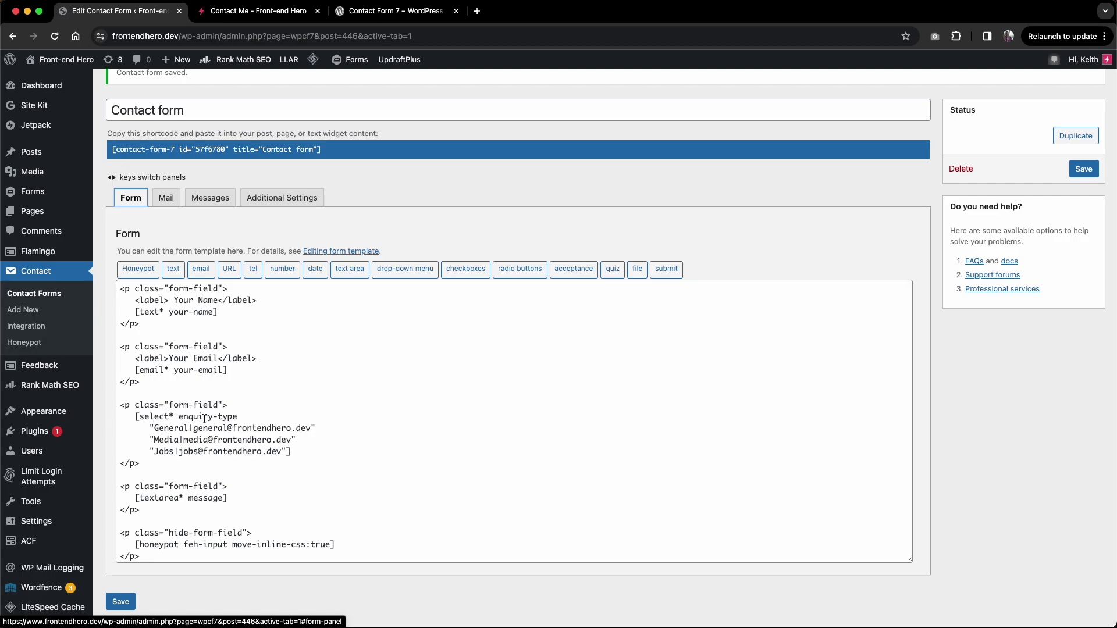
left_click(236, 417)
type("in")
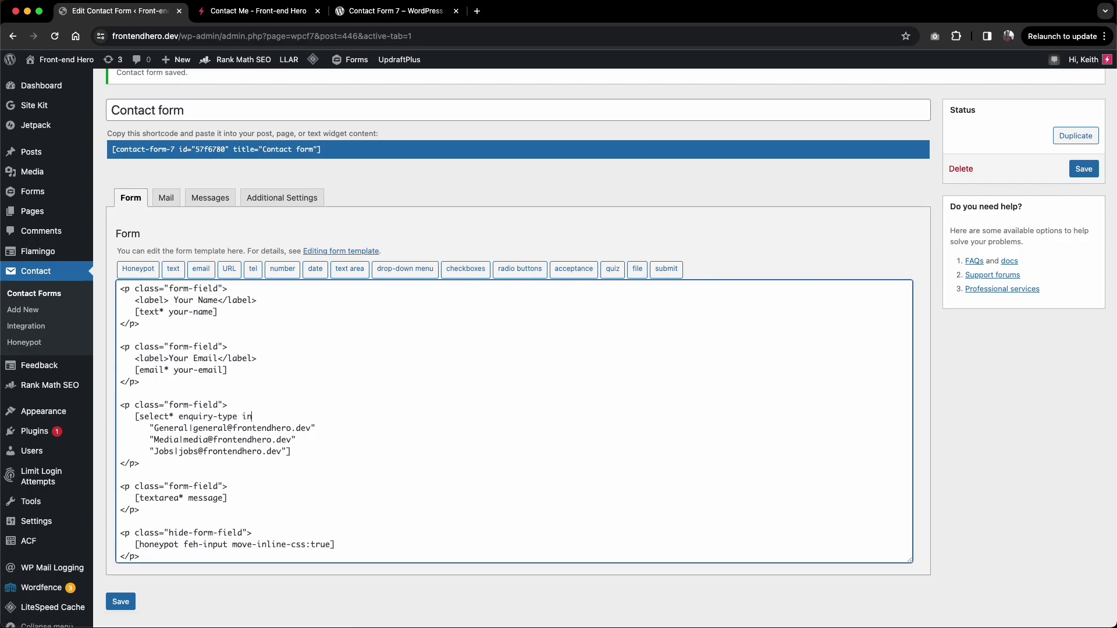
type("clude_blank")
left_click(1083, 173)
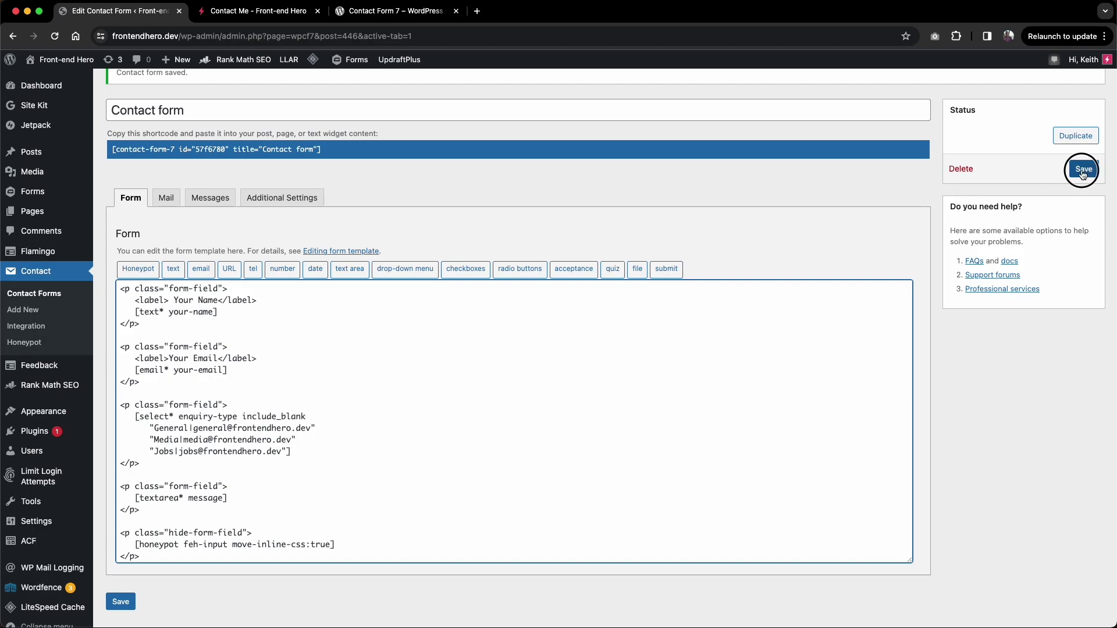
left_click(279, 16)
key("super+r")
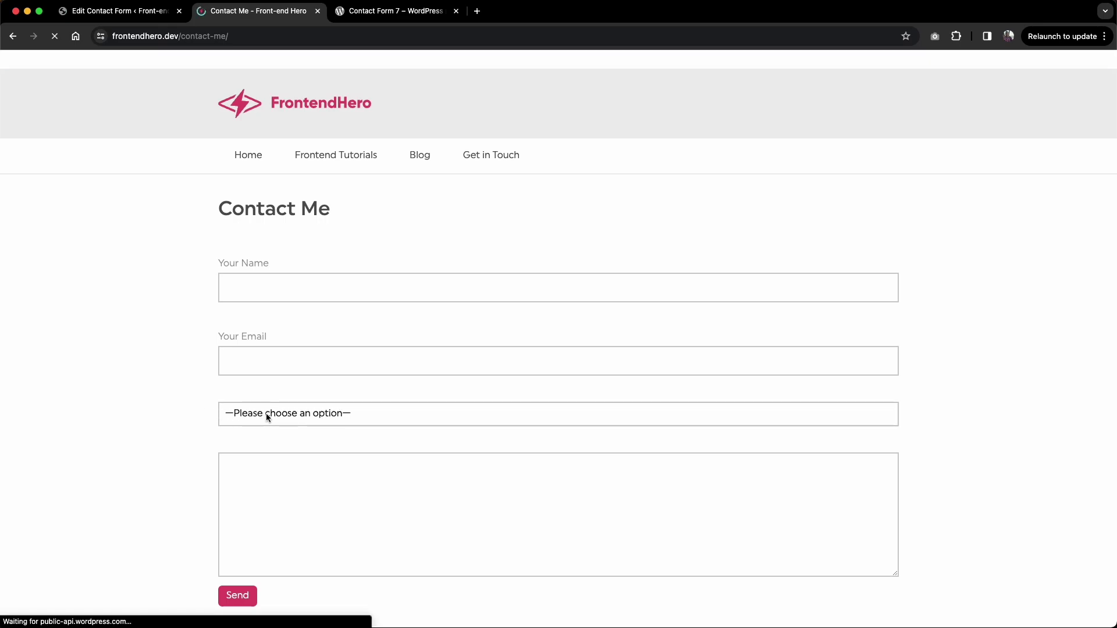
left_click(266, 413)
left_click(169, 421)
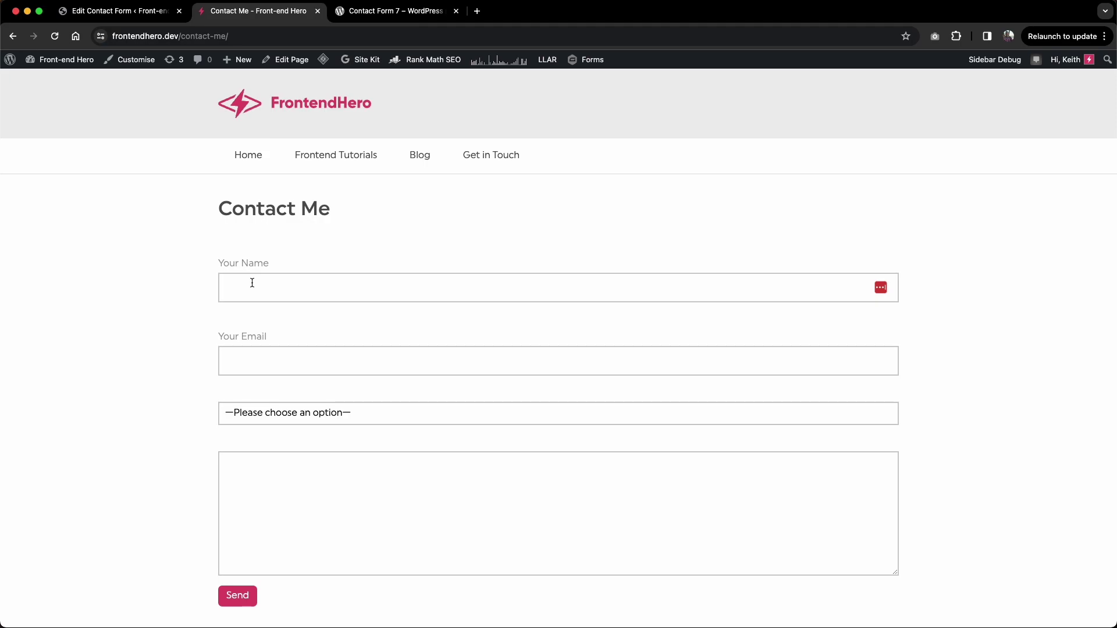
Step: Enter the sender's name and e-mail address and choose Jobs as the enquiry type
type("Homer")
left_click(265, 366)
type("homer@simpsons.com")
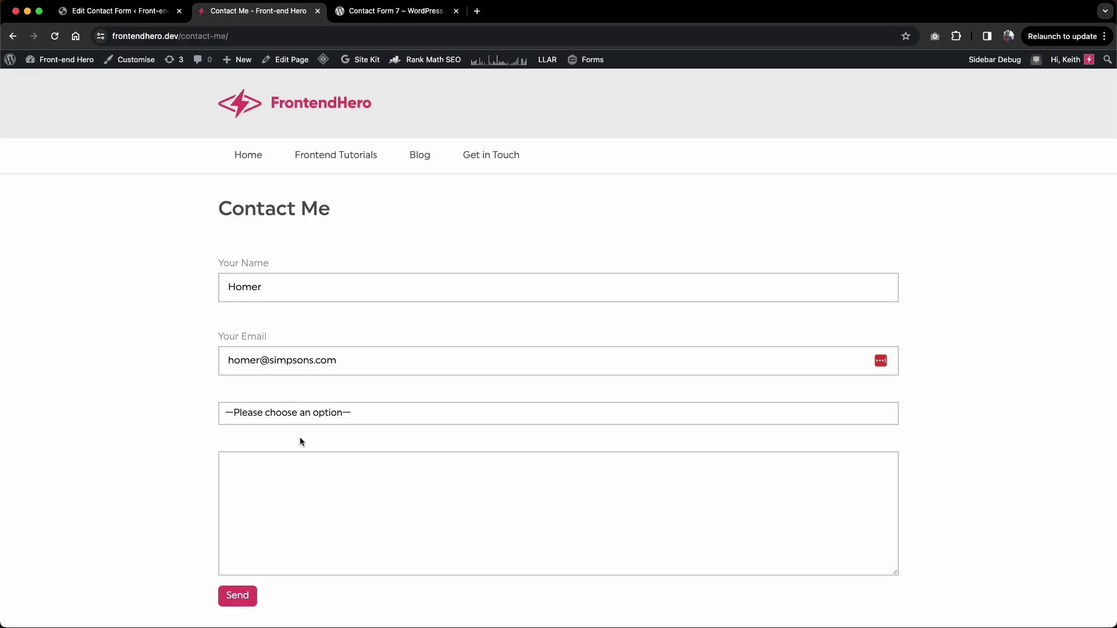
left_click(269, 413)
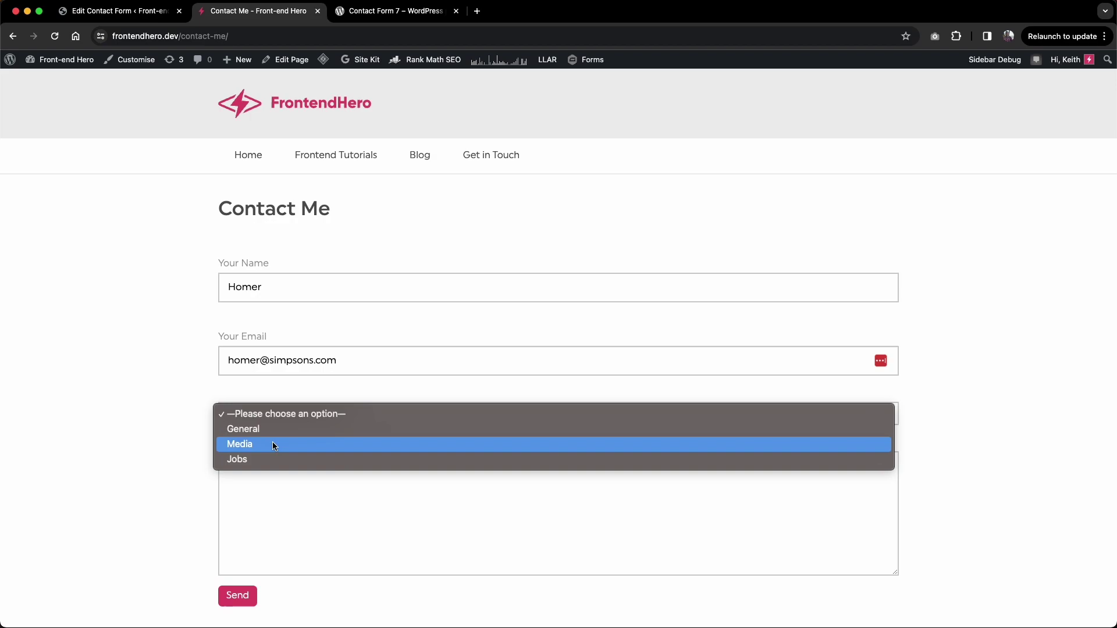
left_click(250, 459)
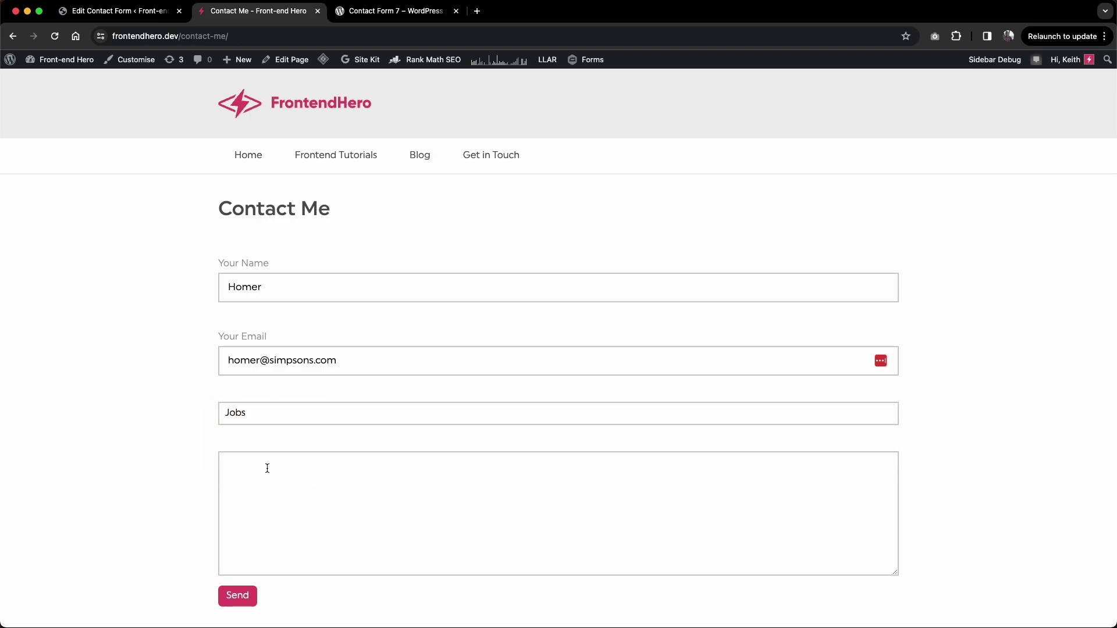
Step: Type the message 'Any jobs going' and send the enquiry
type("Any jobs going")
scroll(227, 405, "down", 1)
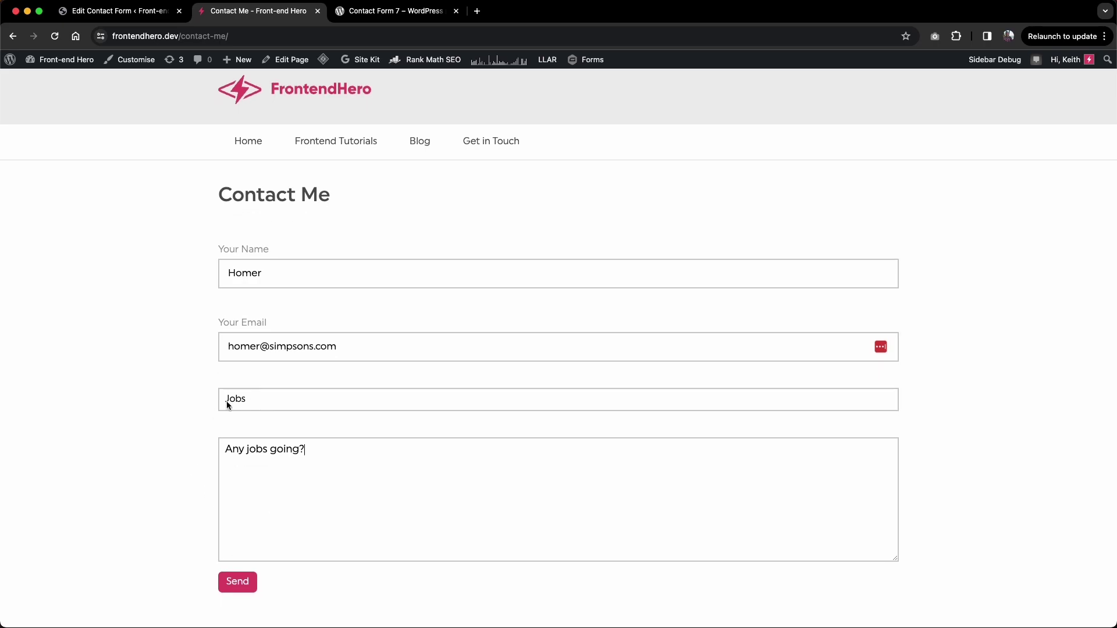
left_click(246, 584)
scroll(169, 412, "down", 2)
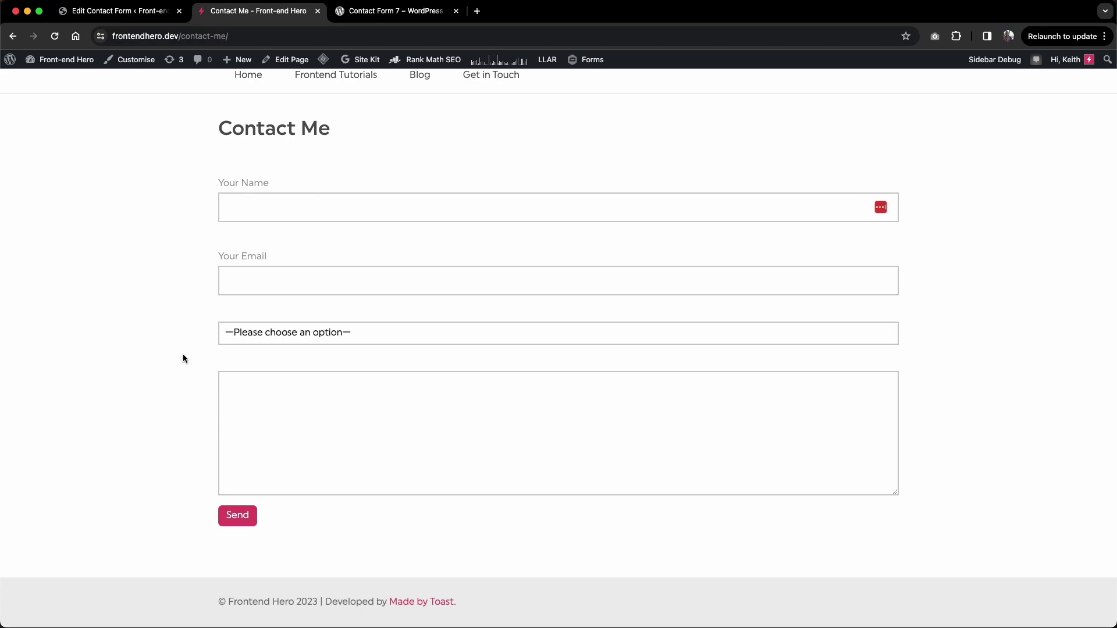
Step: In the email log, confirm the Jobs enquiry went to the jobs@ receiver address
left_click(154, 12)
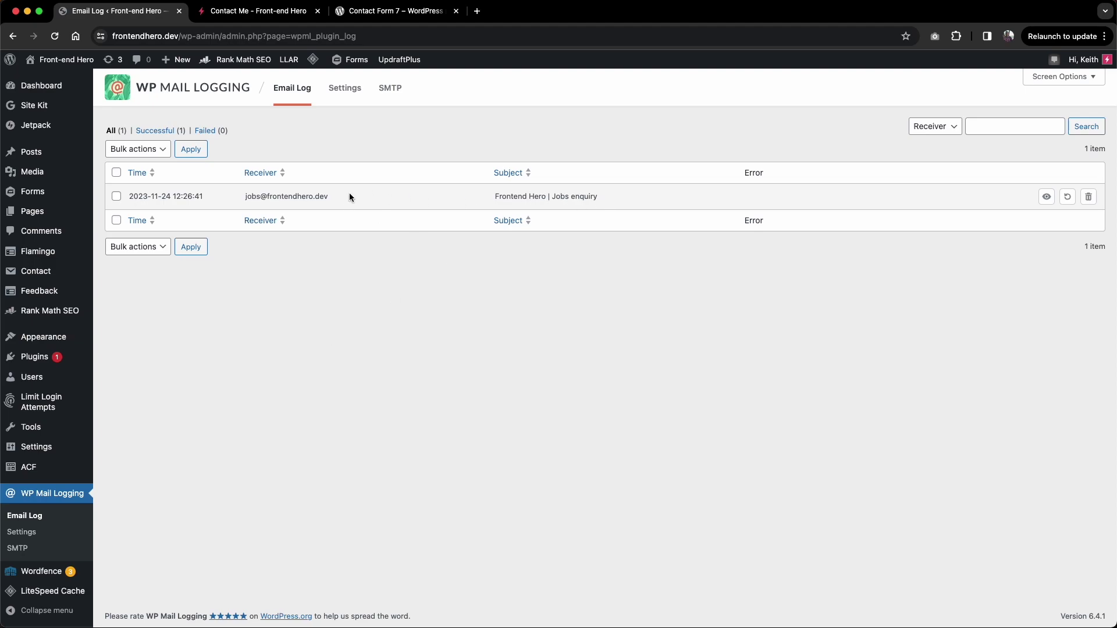
left_click_drag(242, 197, 337, 196)
left_click(291, 197)
left_click_drag(505, 196, 533, 205)
left_click(568, 196)
double_click(565, 196)
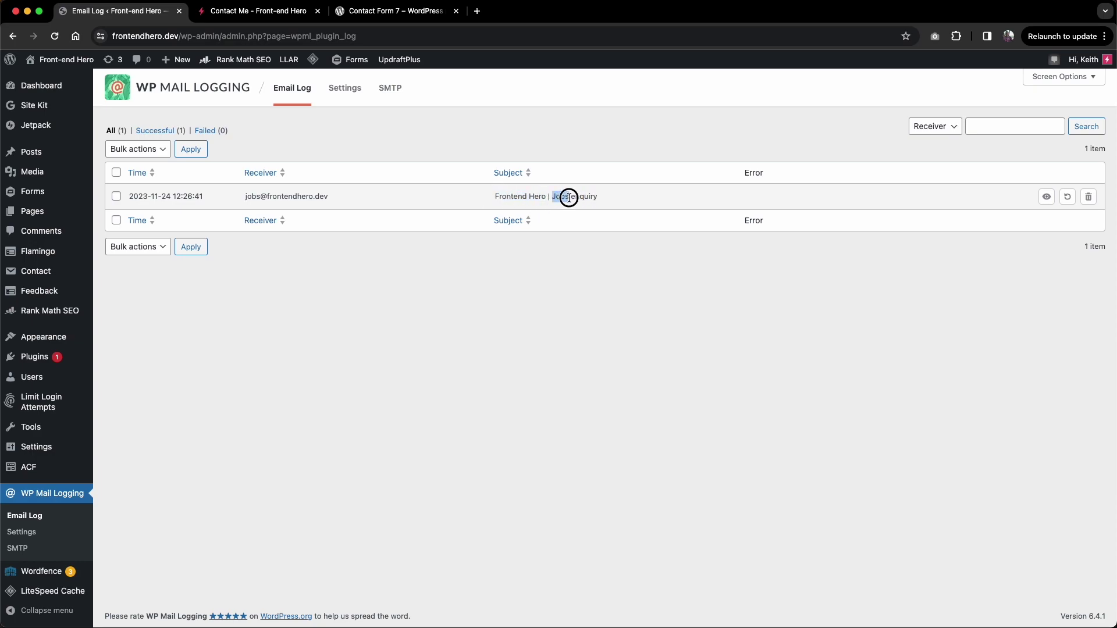
Step: Submit a Media enquiry with a name, an e-mail and the message 'I need help with media.'
left_click(263, 15)
type("Lisa")
left_click(231, 271)
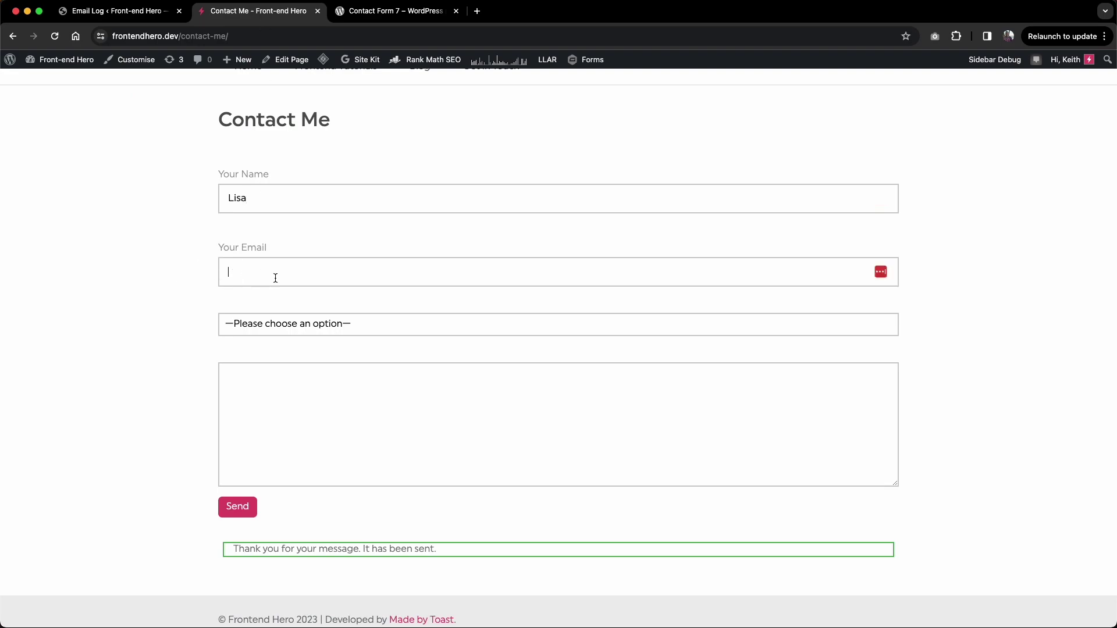
type("lisa@simpsons.com")
left_click(256, 324)
left_click(256, 354)
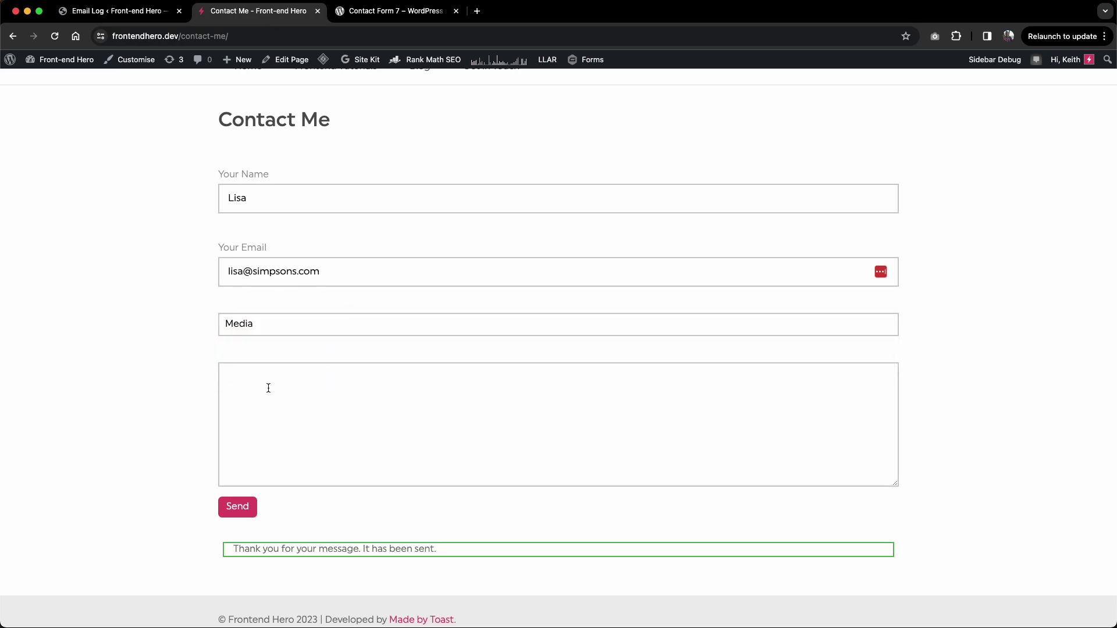
left_click(271, 389)
type("I need hekp")
key("BackSpace")
key("BackSpace")
key("BackSpace")
type("lp with media.")
left_click(238, 508)
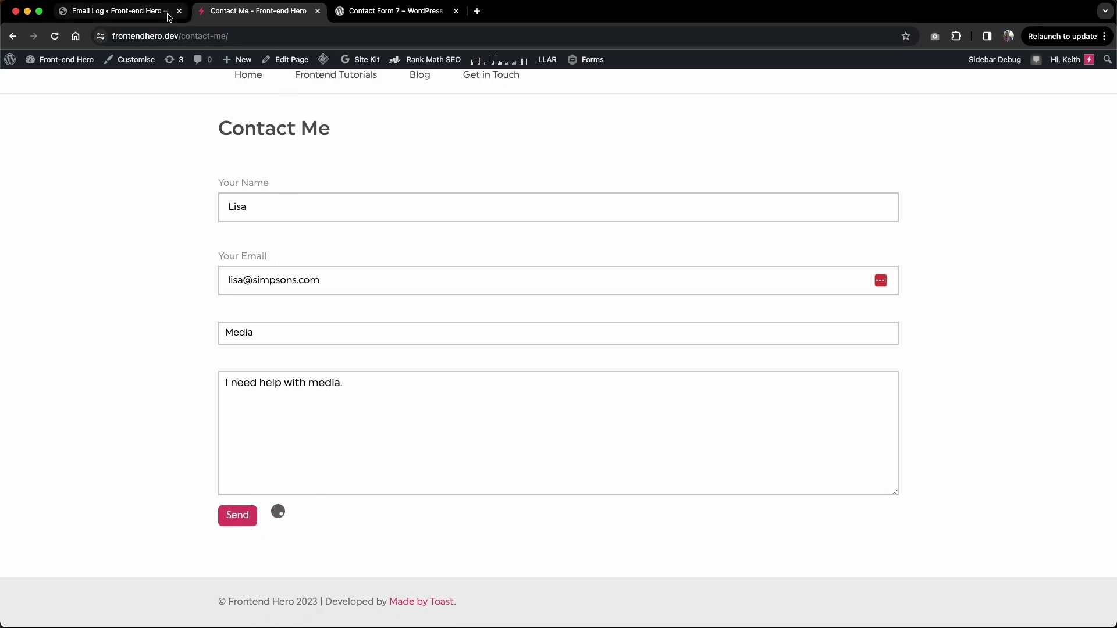
Step: Refresh the email log and confirm the new media@ receiver row
left_click(158, 17)
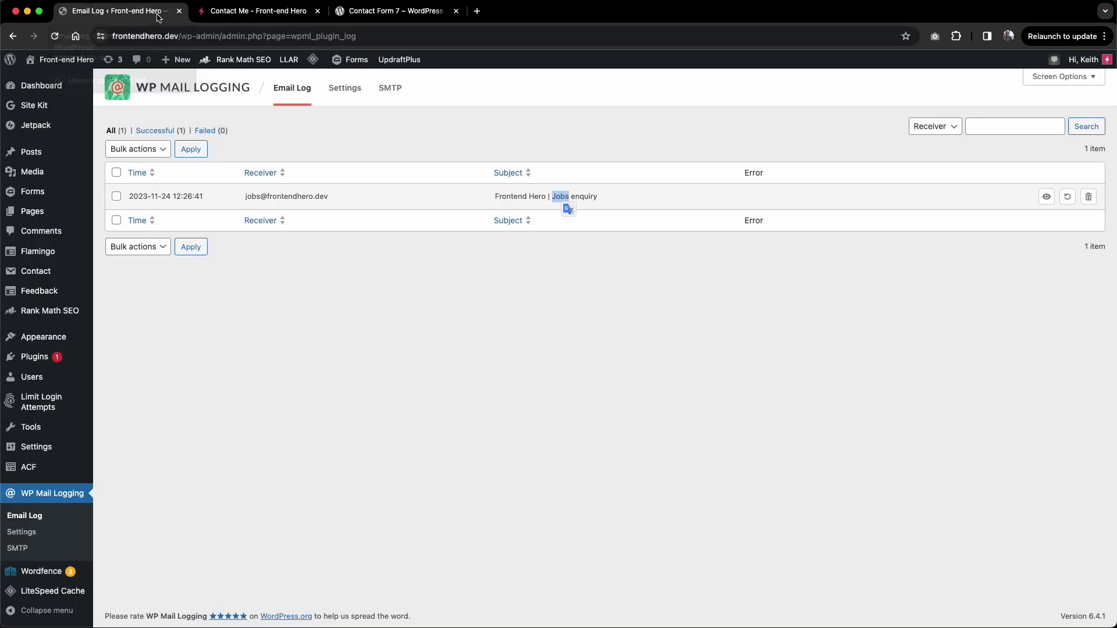
key("super+r")
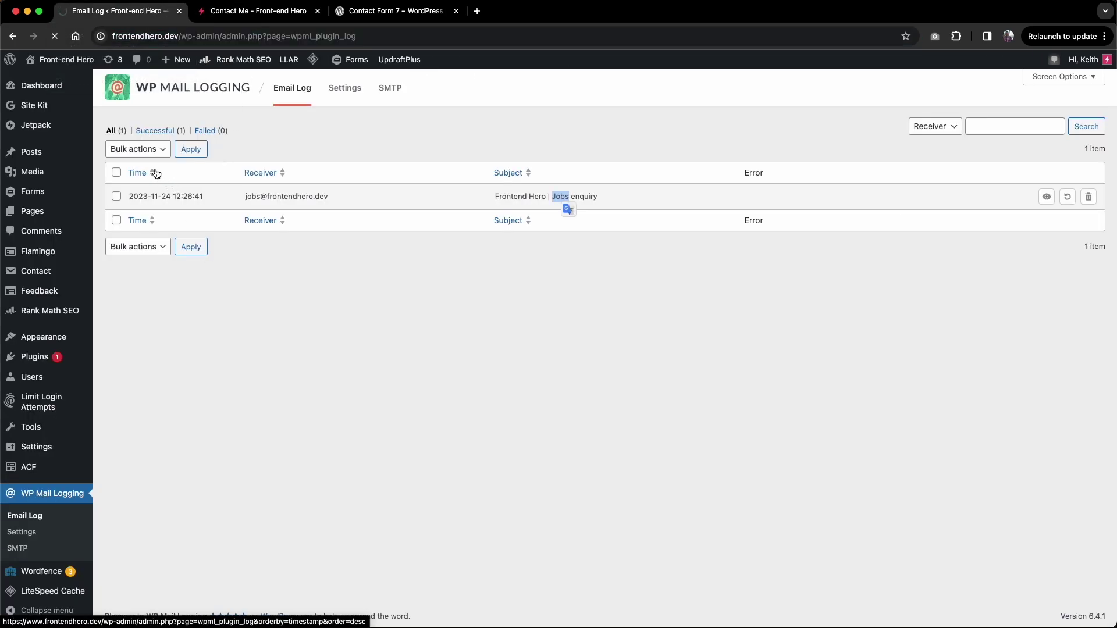
left_click_drag(246, 197, 328, 199)
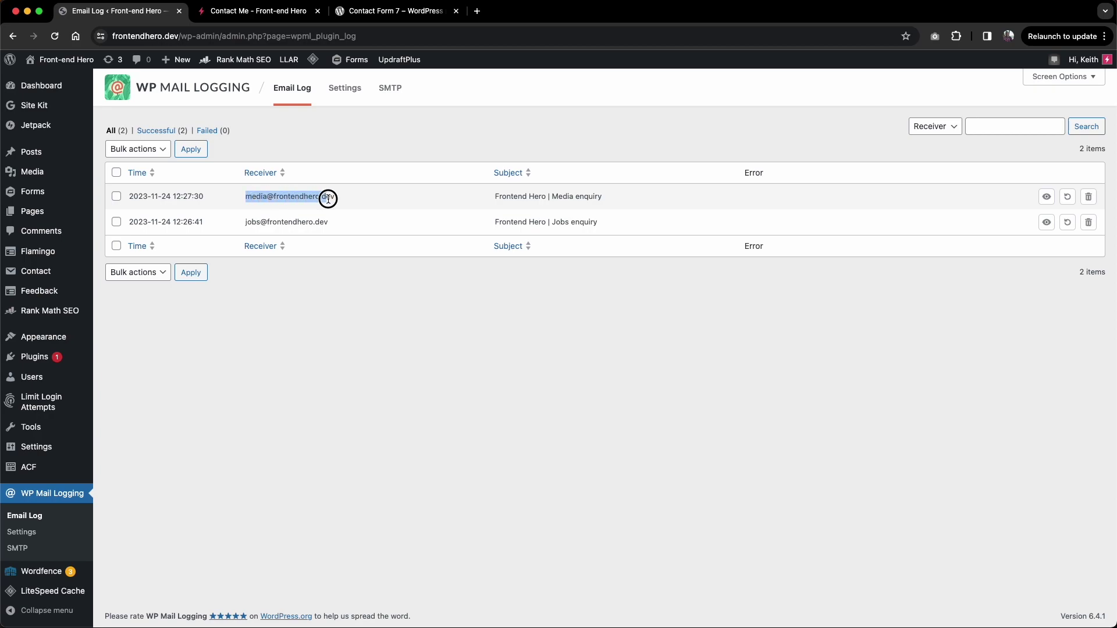
Step: Submit a General enquiry with a name, an e-mail and 'I need help with a general query.'
left_click(232, 11)
left_click(269, 324)
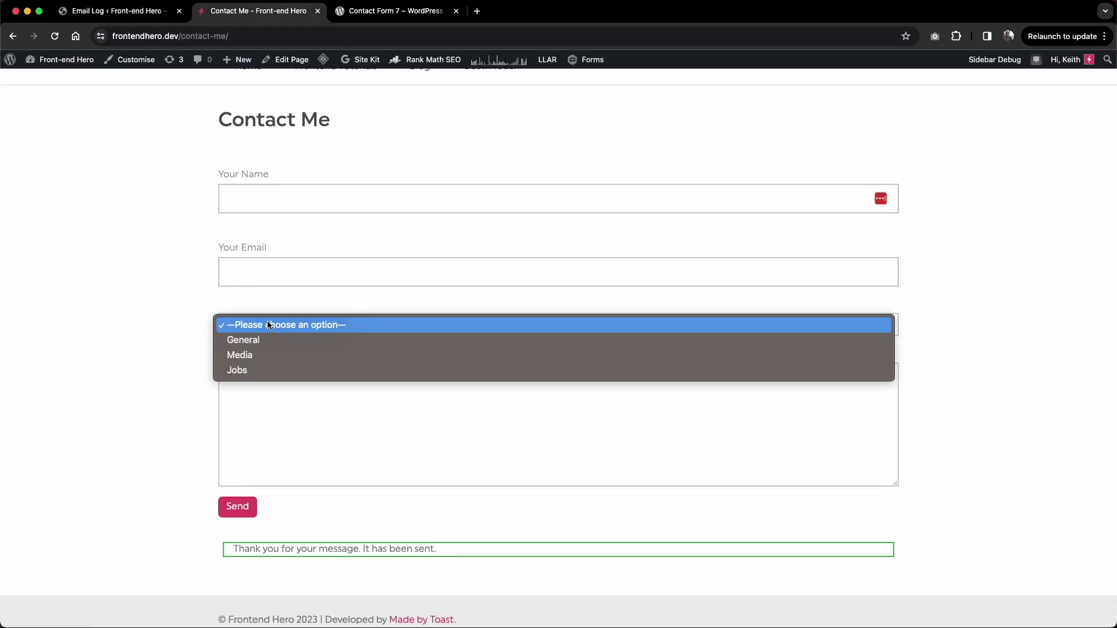
left_click(259, 339)
left_click(271, 196)
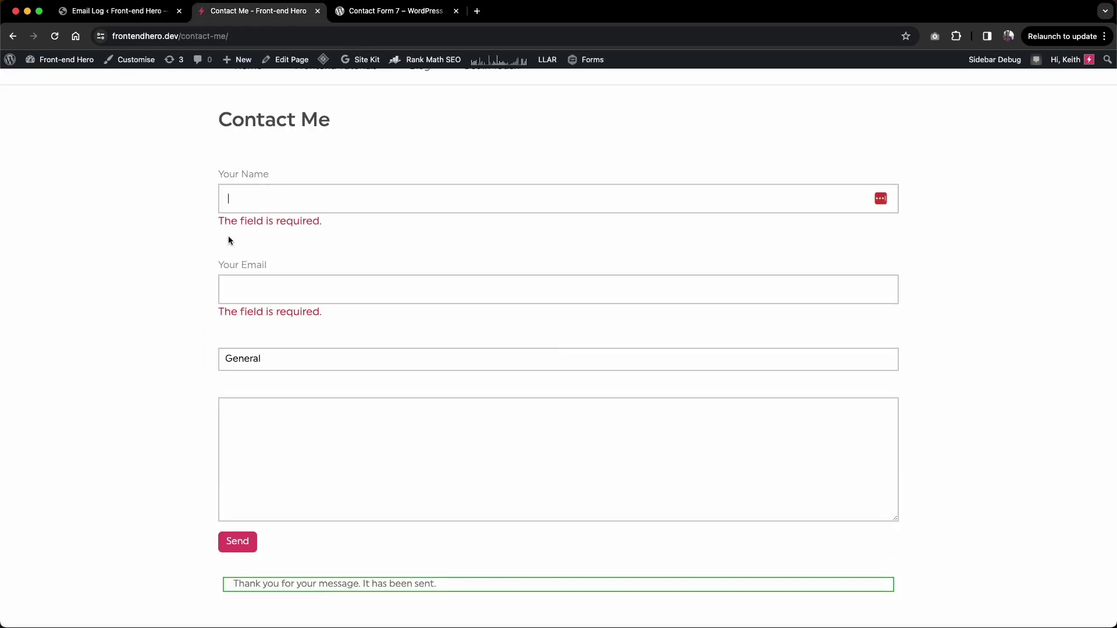
type("Bart")
key("Tab")
type("bart")
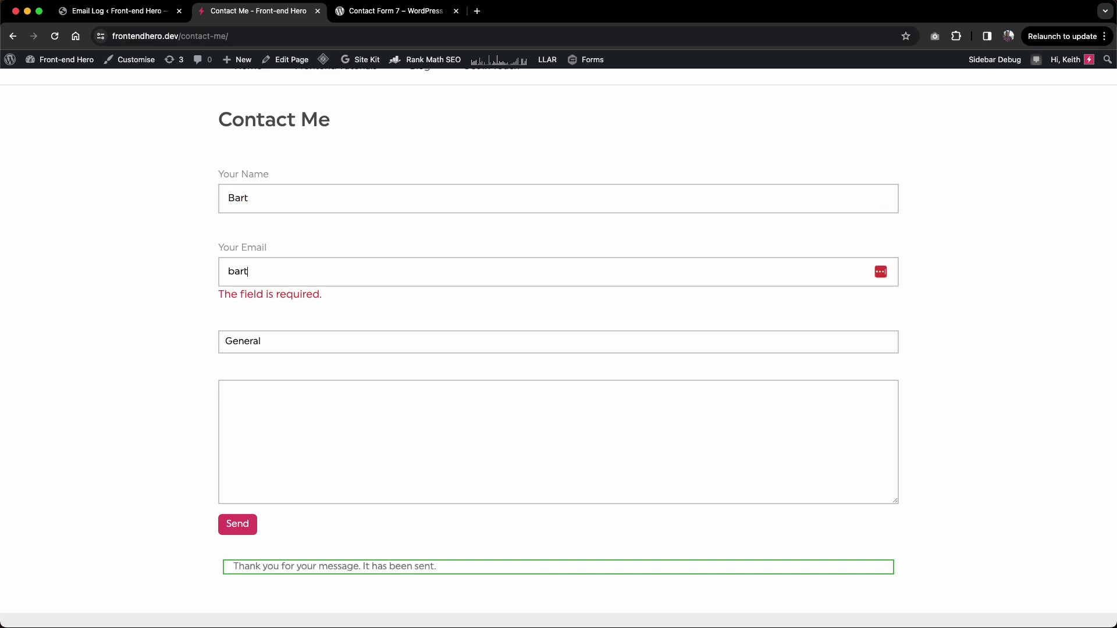
type("@simpsons.com")
left_click(272, 391)
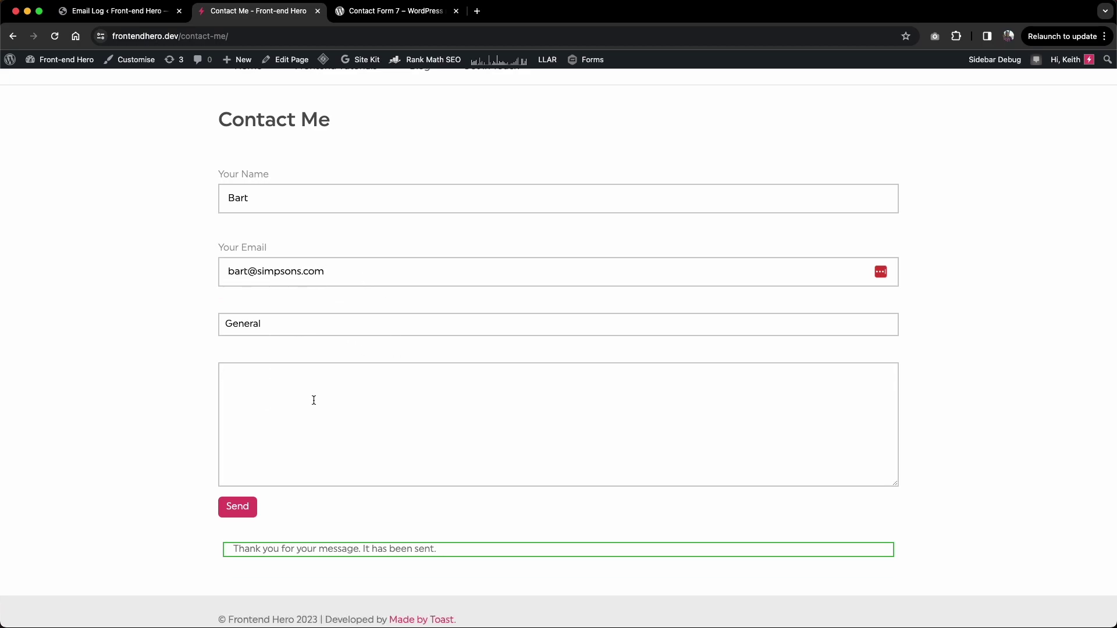
type("I need help with a general quiey")
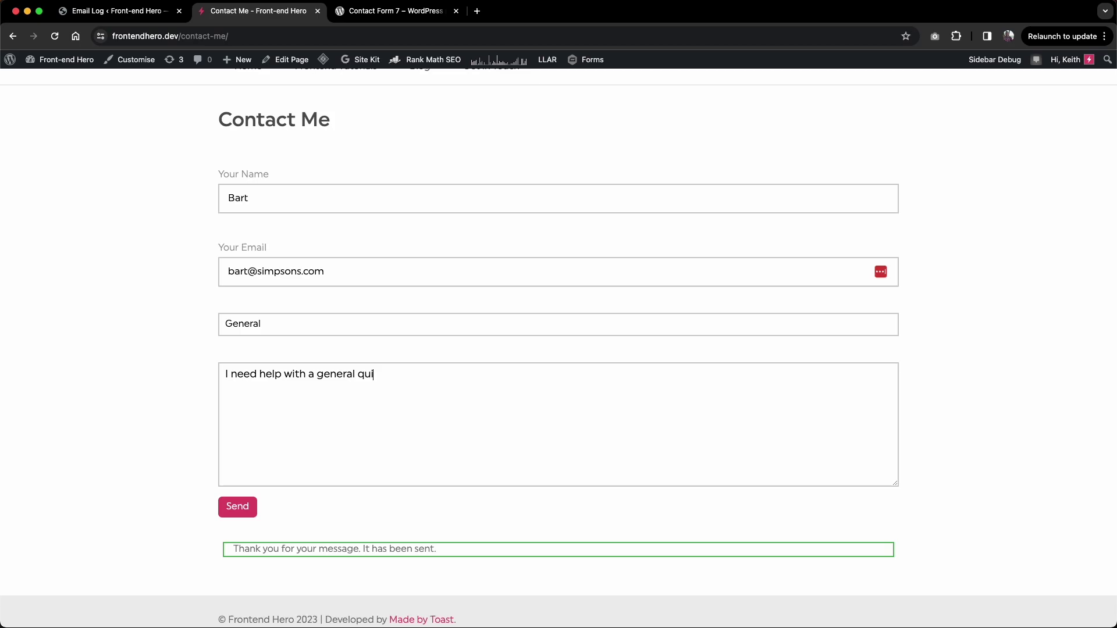
key("BackSpace")
key("BackSpace")
key("BackSpace")
type("ery.")
left_click(244, 511)
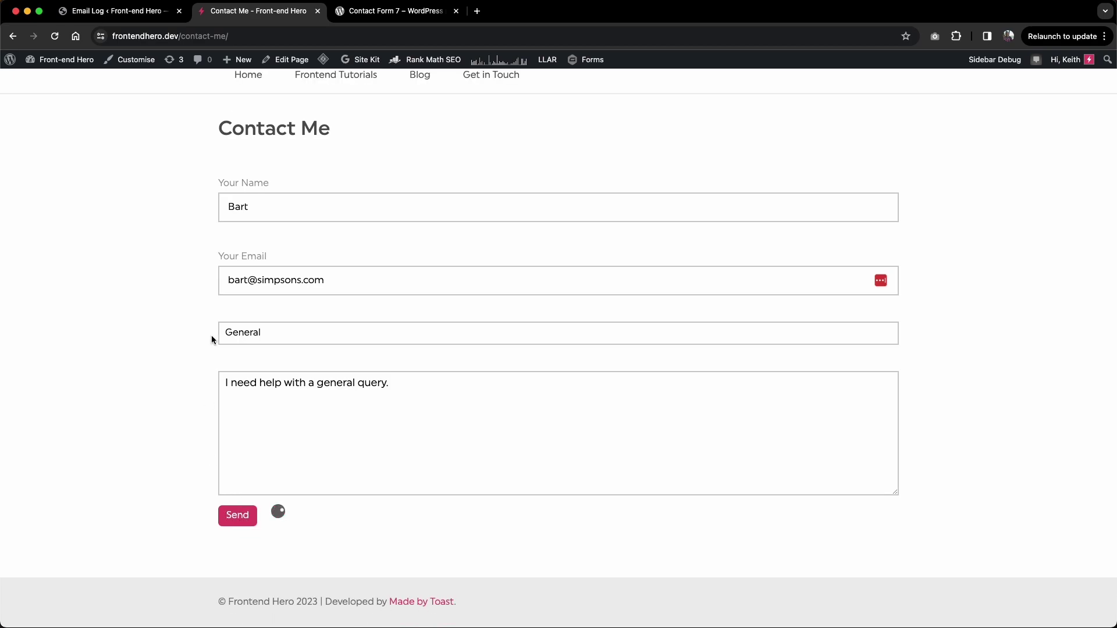
Step: Refresh the email log and confirm the general@ receiver row for the General enquiry
left_click(135, 16)
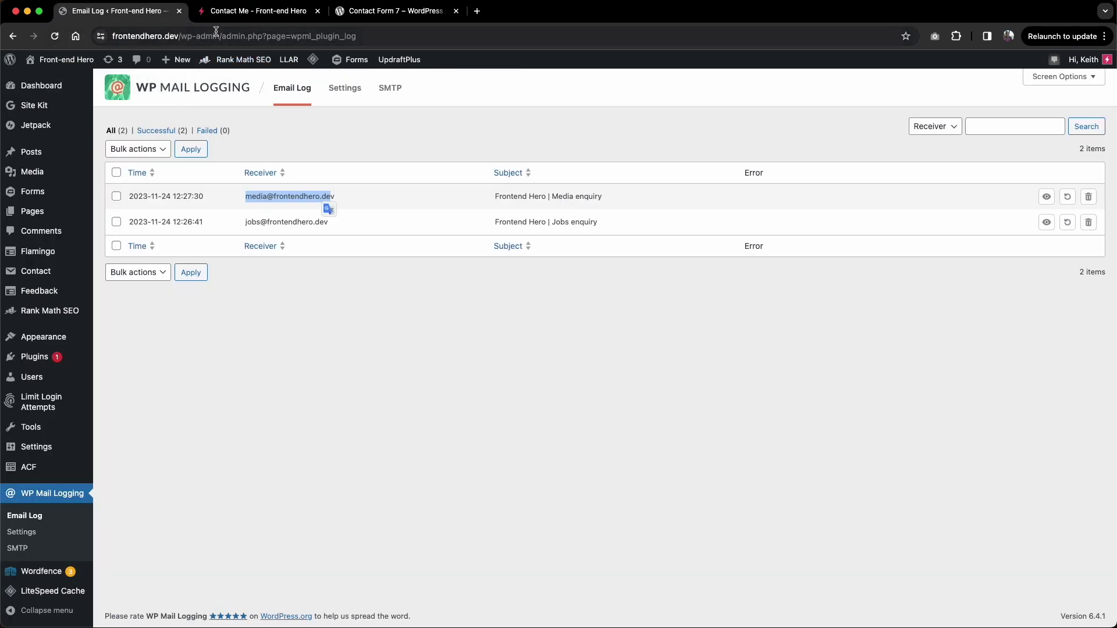
left_click(207, 133)
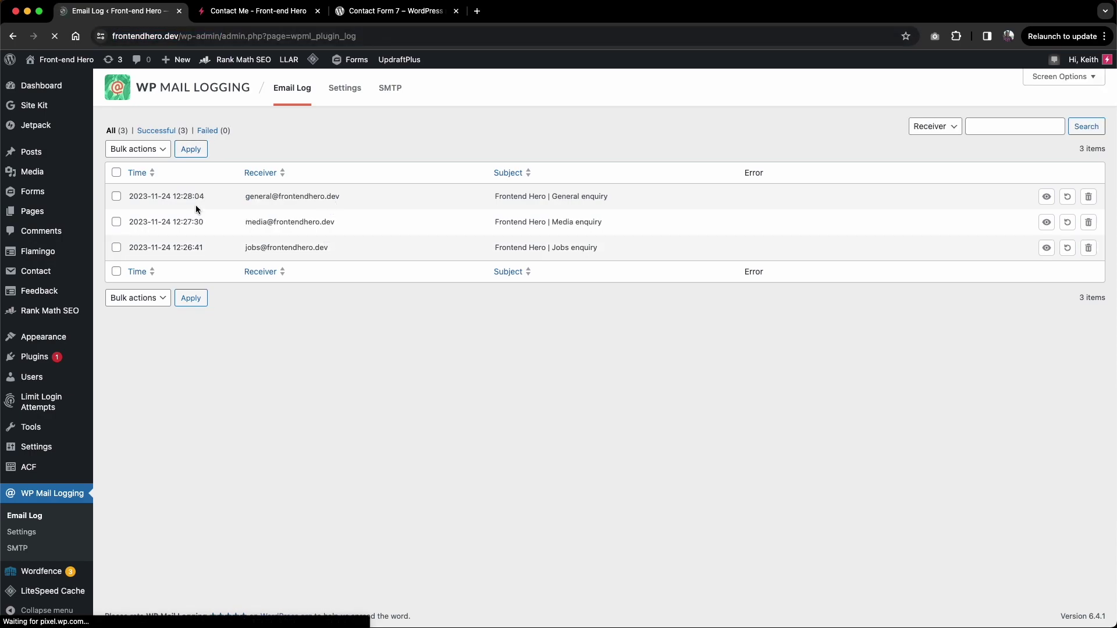
left_click_drag(245, 196, 332, 200)
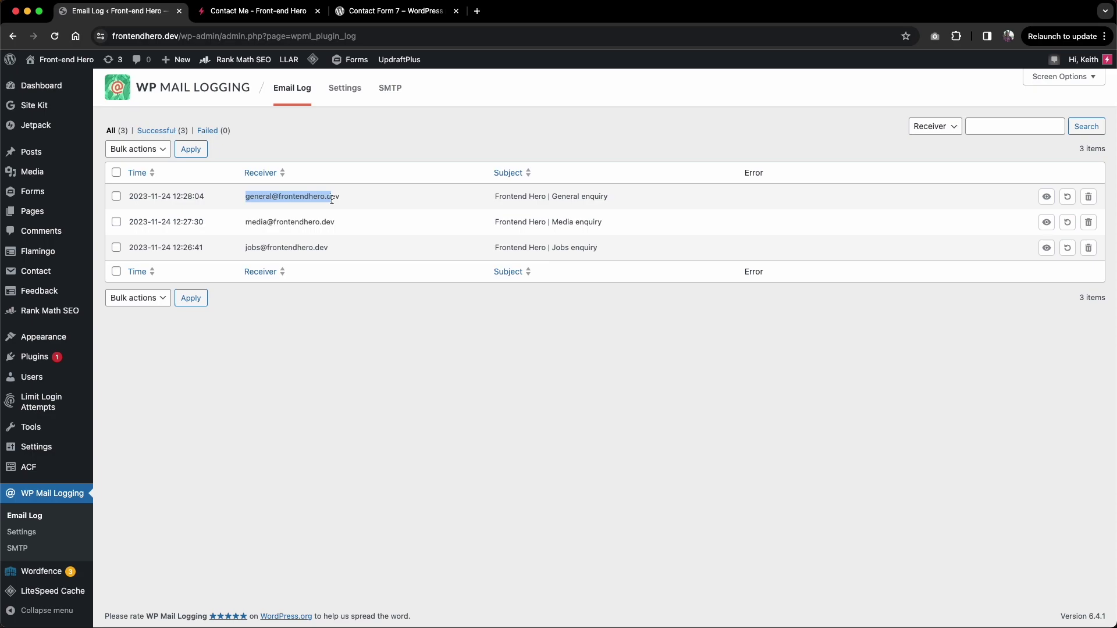
Step: Check the enquiry-type drop-down on the Contact Me form without selecting an option
key("ctrl+Tab")
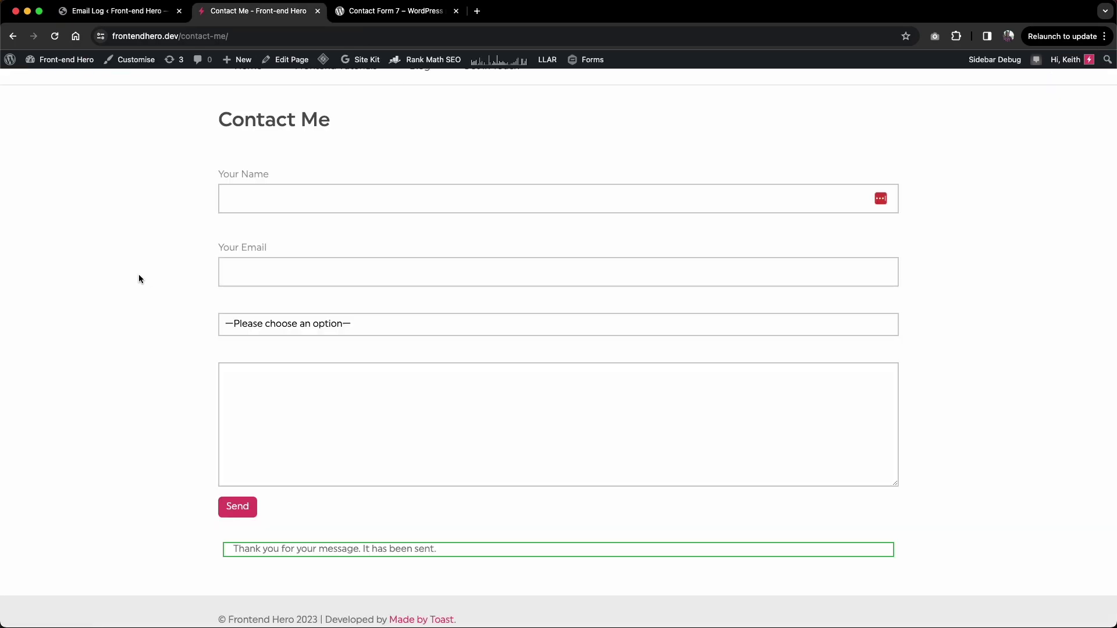
scroll(139, 280, "up", 1)
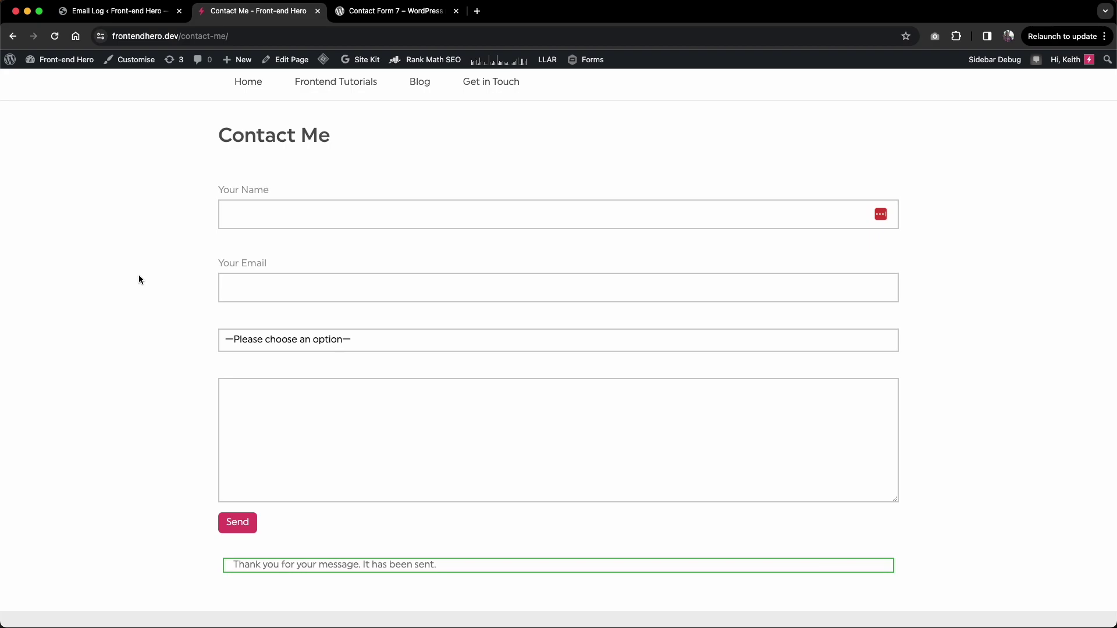
left_click(262, 339)
left_click(147, 349)
scroll(198, 343, "down", 1)
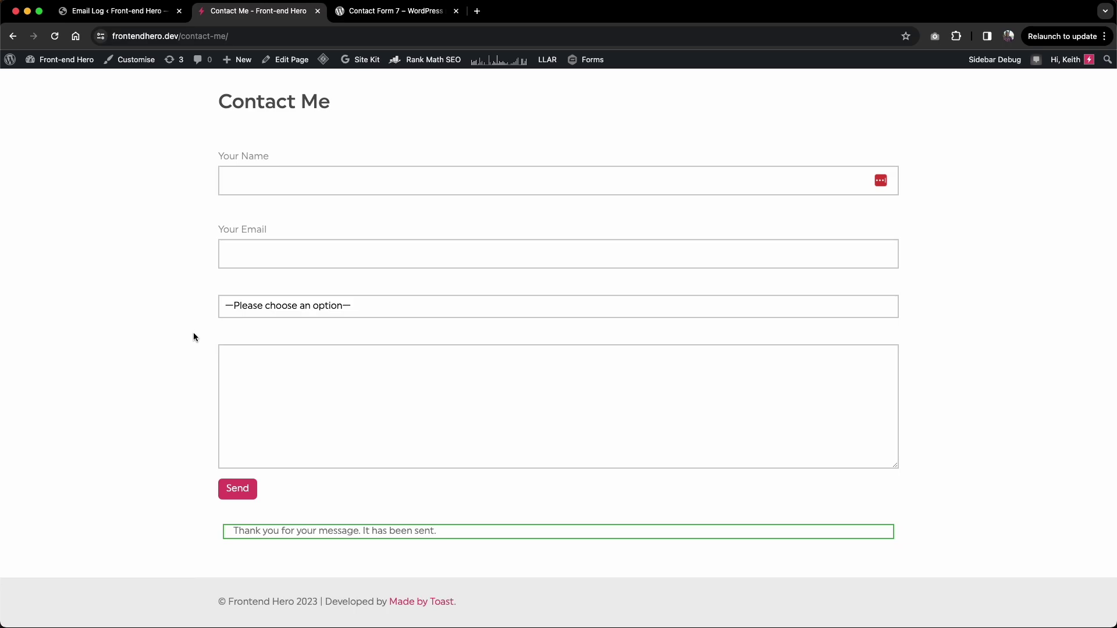